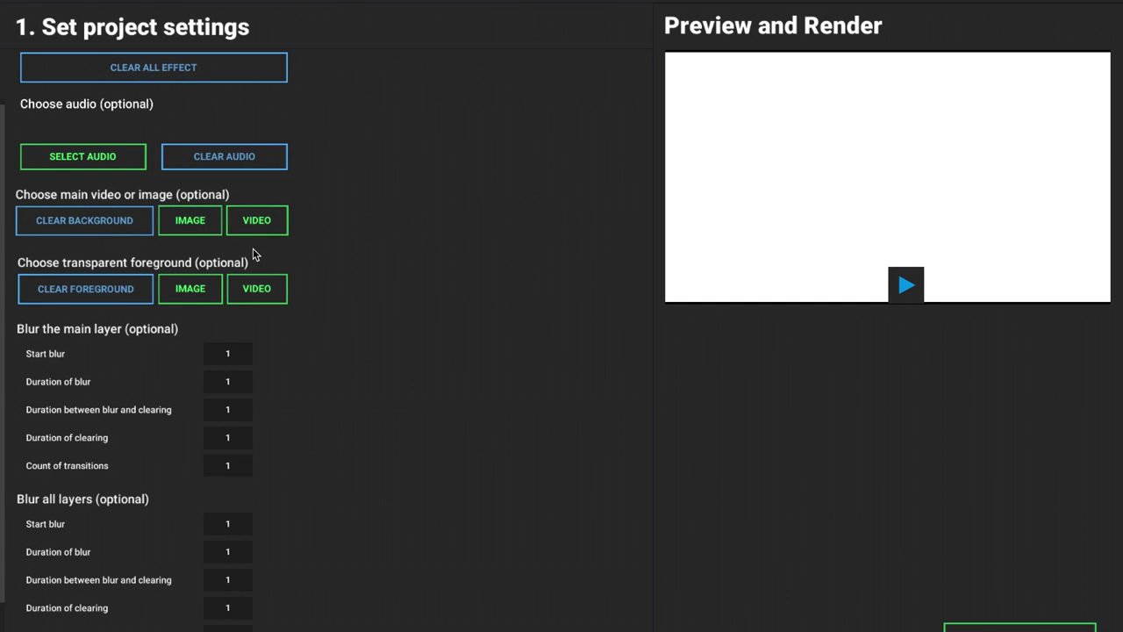
Step: Pick the HUEBRIS logo file under IMAGE and scroll through its main-layer blur settings
left_click(192, 225)
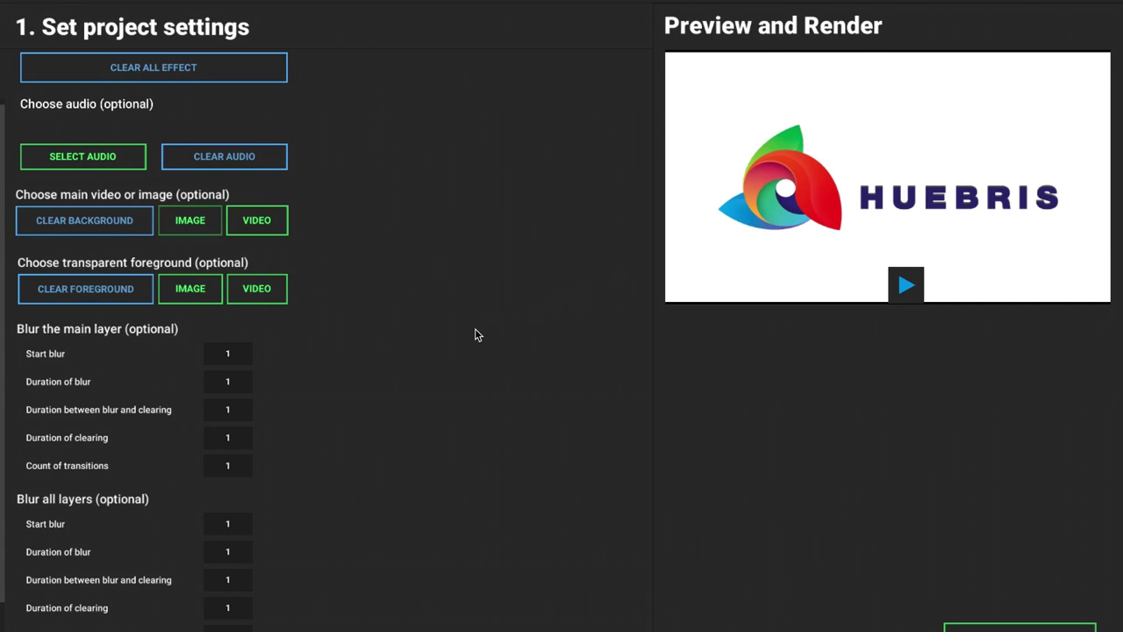
scroll(258, 471, "down", 1)
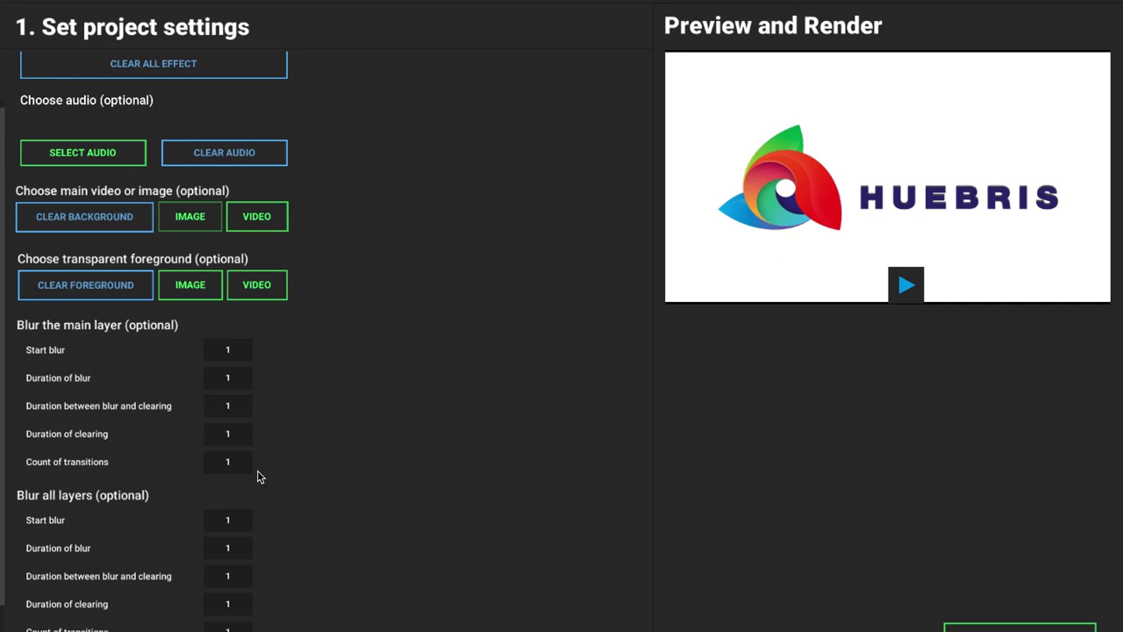
scroll(147, 160, "up", 1)
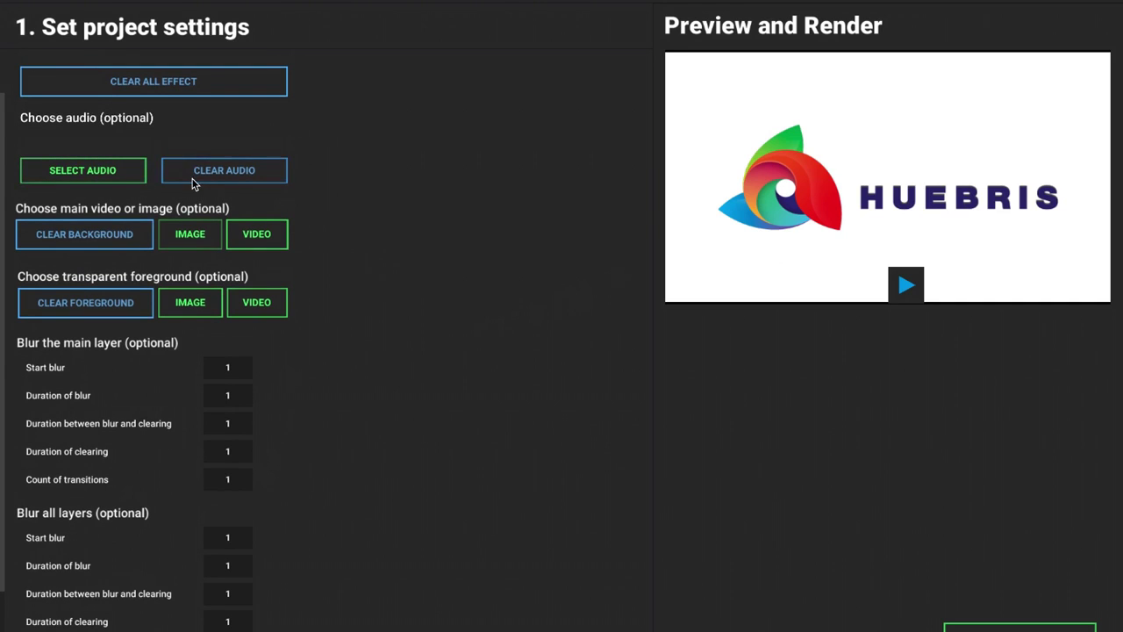
scroll(278, 453, "down", 1)
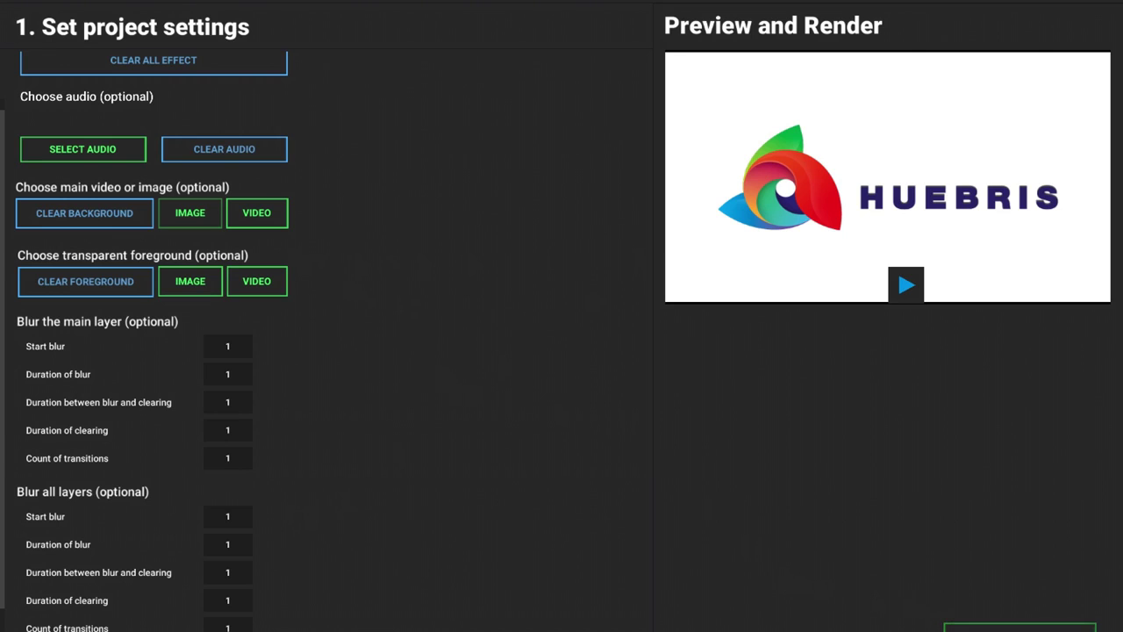
Step: Advance to the effect page and browse the static and animated effect lists
left_click(1017, 628)
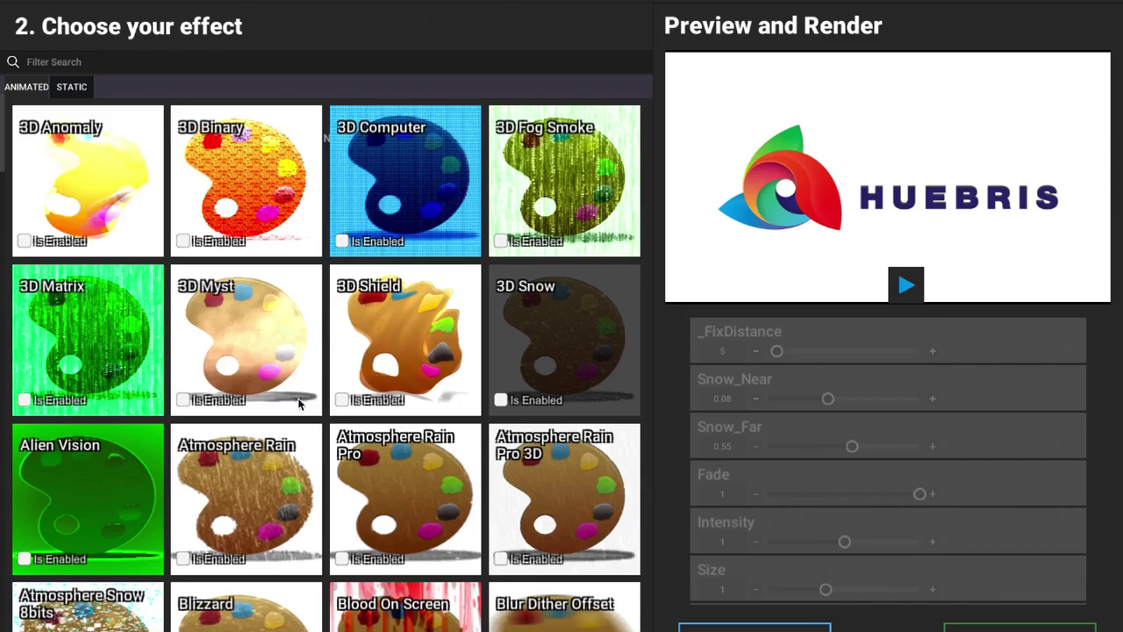
scroll(337, 456, "down", 5)
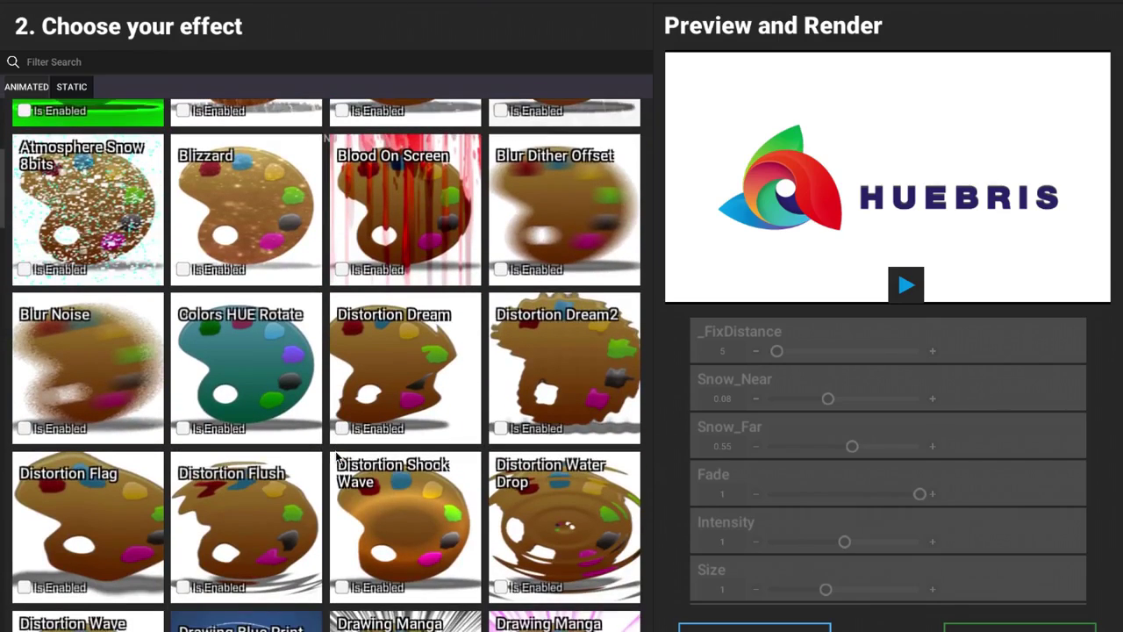
scroll(346, 386, "up", 1)
scroll(324, 383, "up", 5)
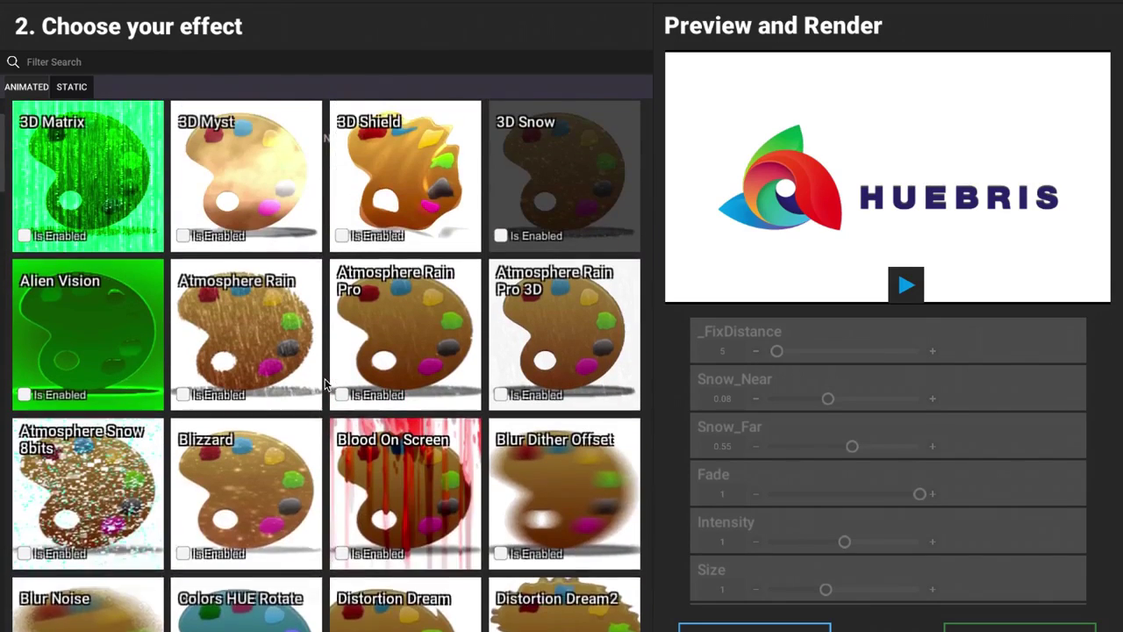
left_click(78, 87)
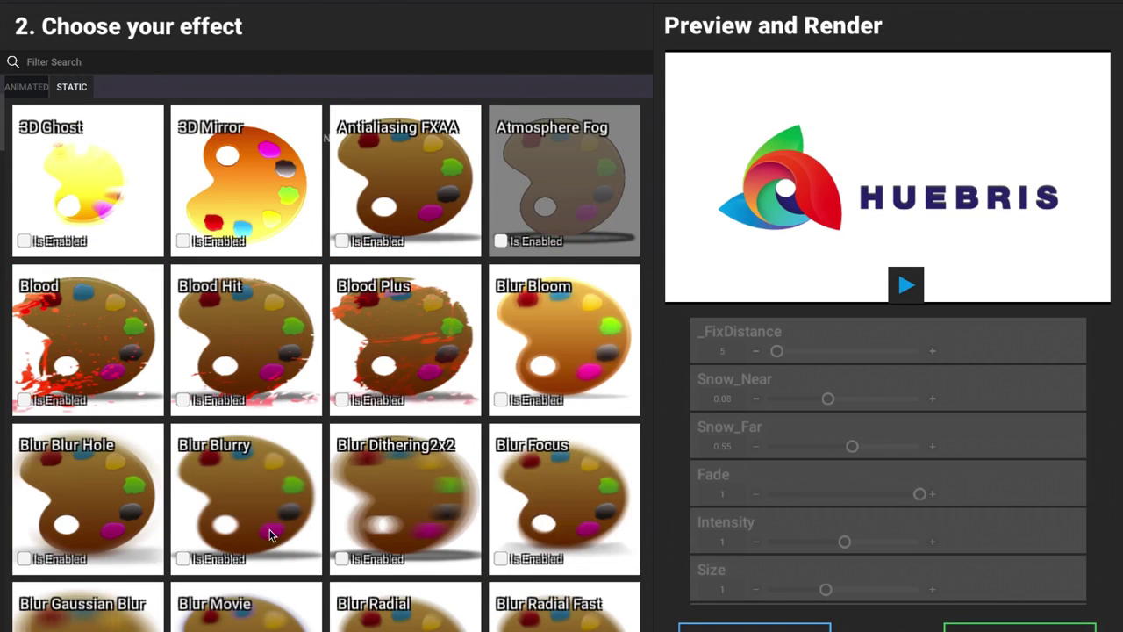
left_click(26, 86)
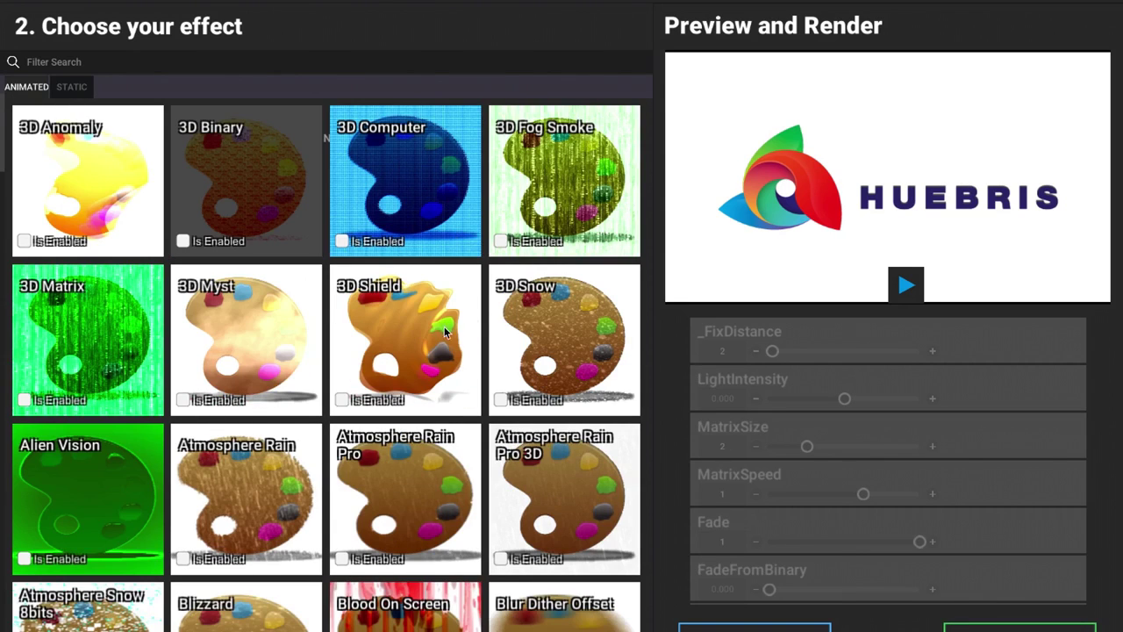
Step: Enable the 3D Computer effect and play its preview twice on the logo
left_click(419, 200)
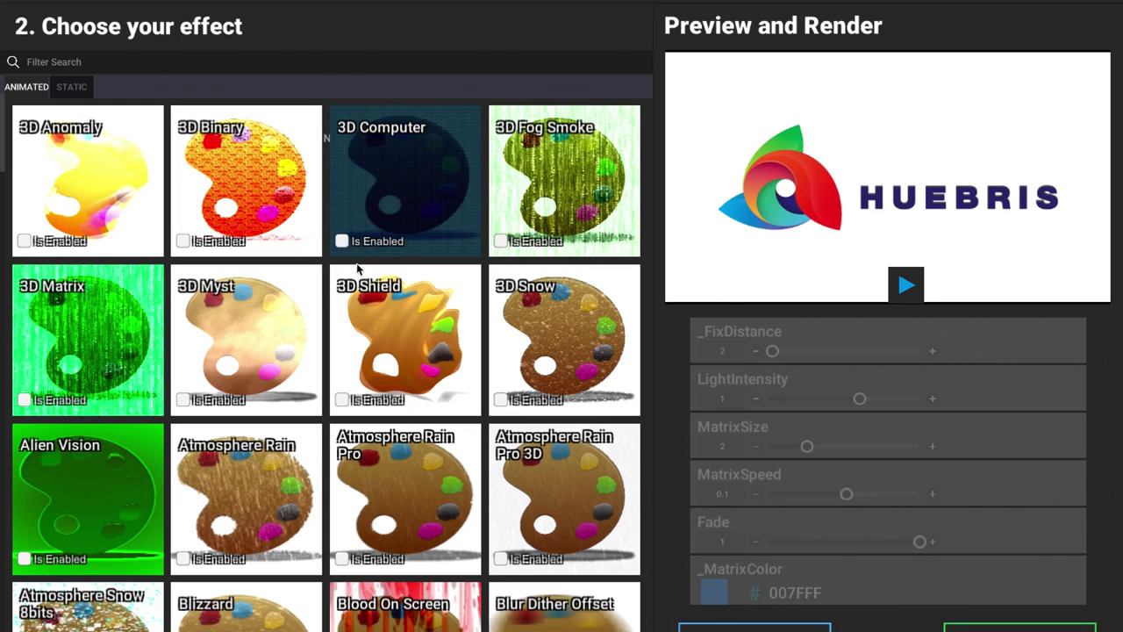
left_click(342, 242)
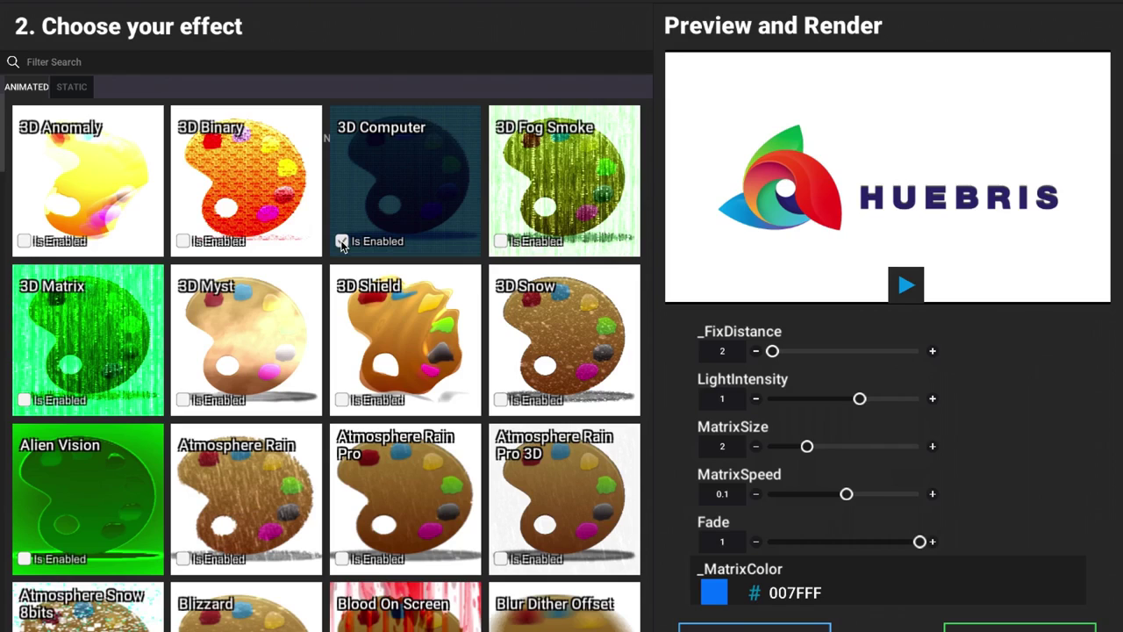
left_click(905, 286)
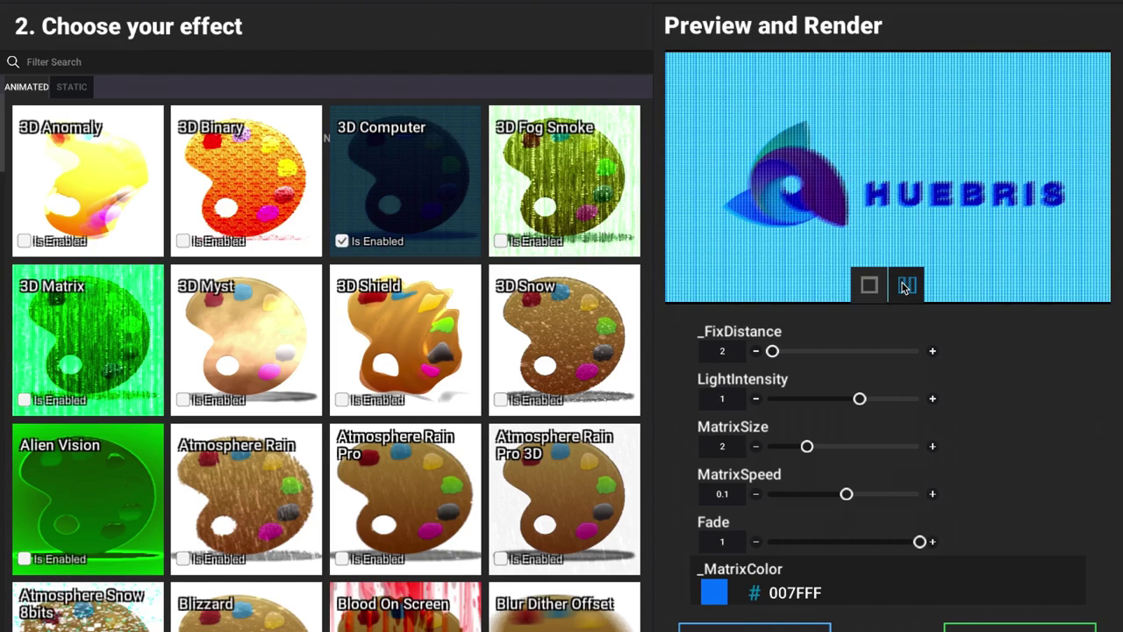
left_click(905, 285)
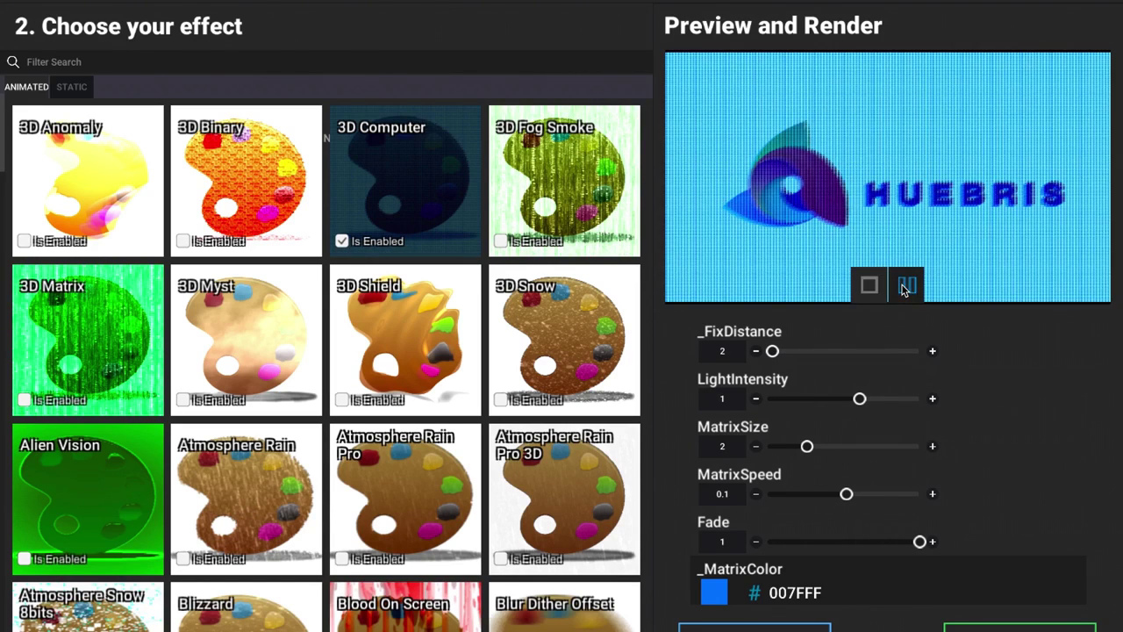
Step: Swap 3D Computer for 3D Shield and preview the shield effect twice
left_click(343, 241)
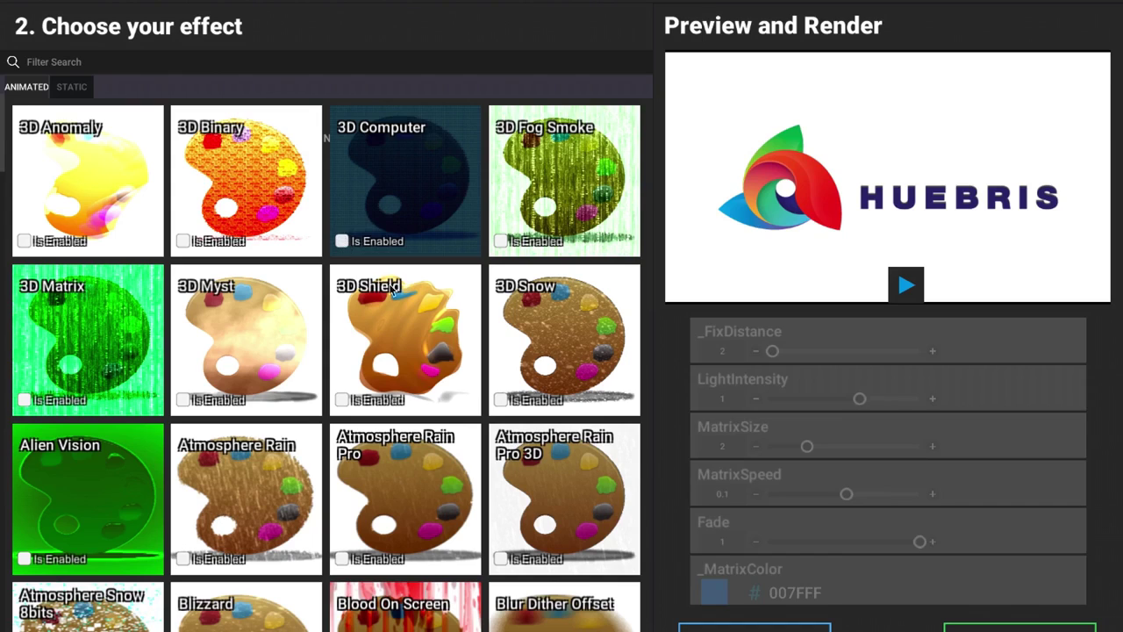
left_click(384, 350)
left_click(342, 400)
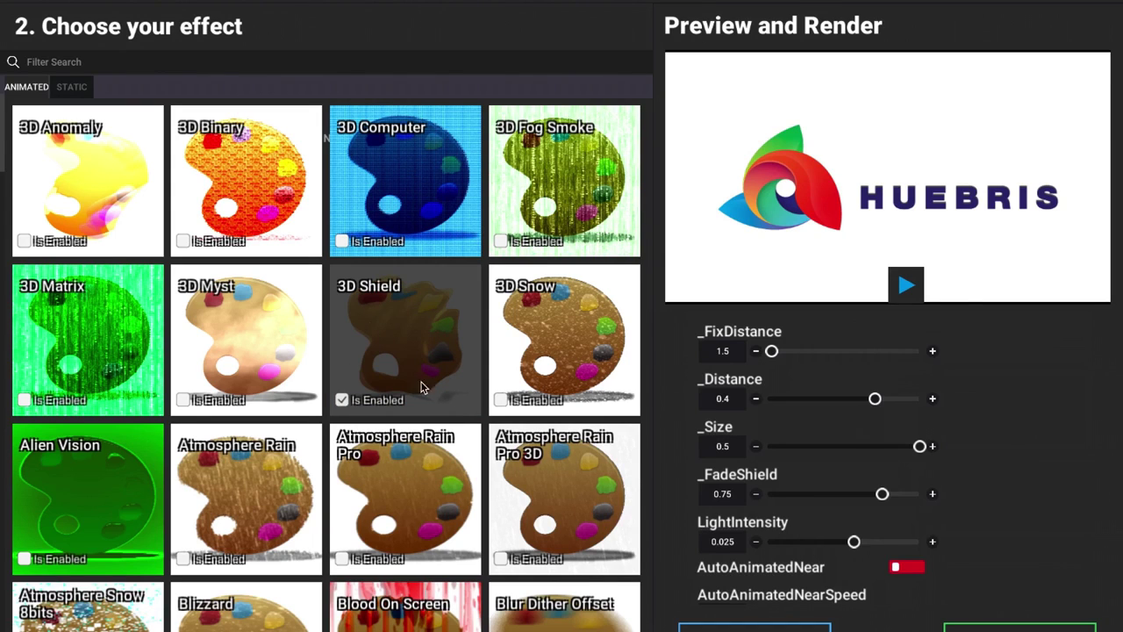
left_click(906, 285)
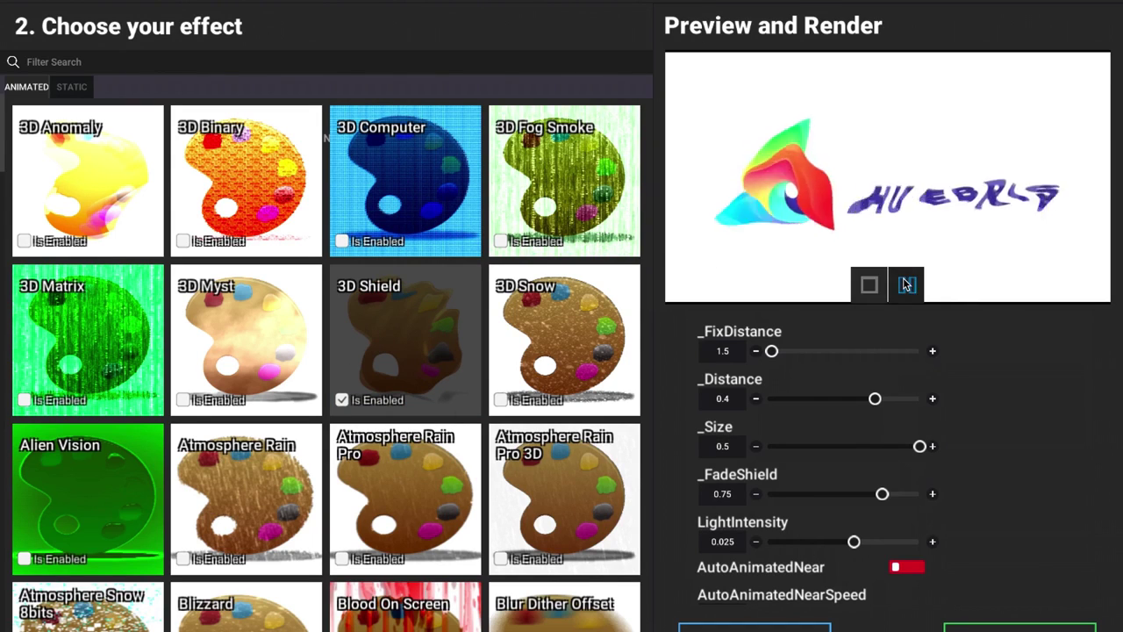
left_click(906, 285)
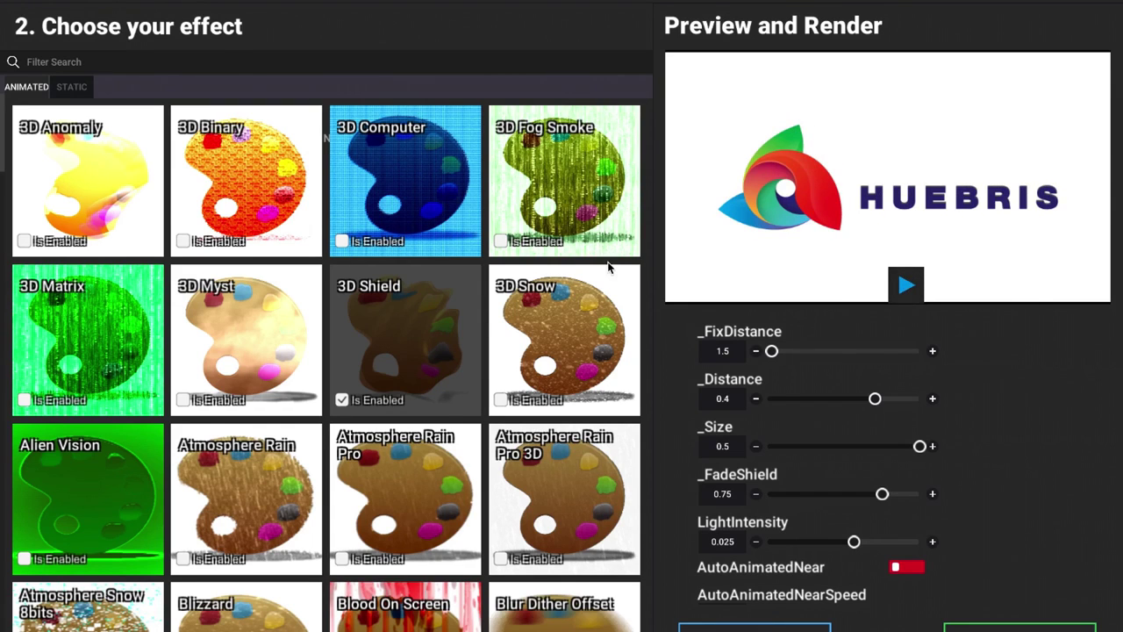
Step: Re-enable 3D Computer and preview it combined with 3D Shield
left_click(341, 242)
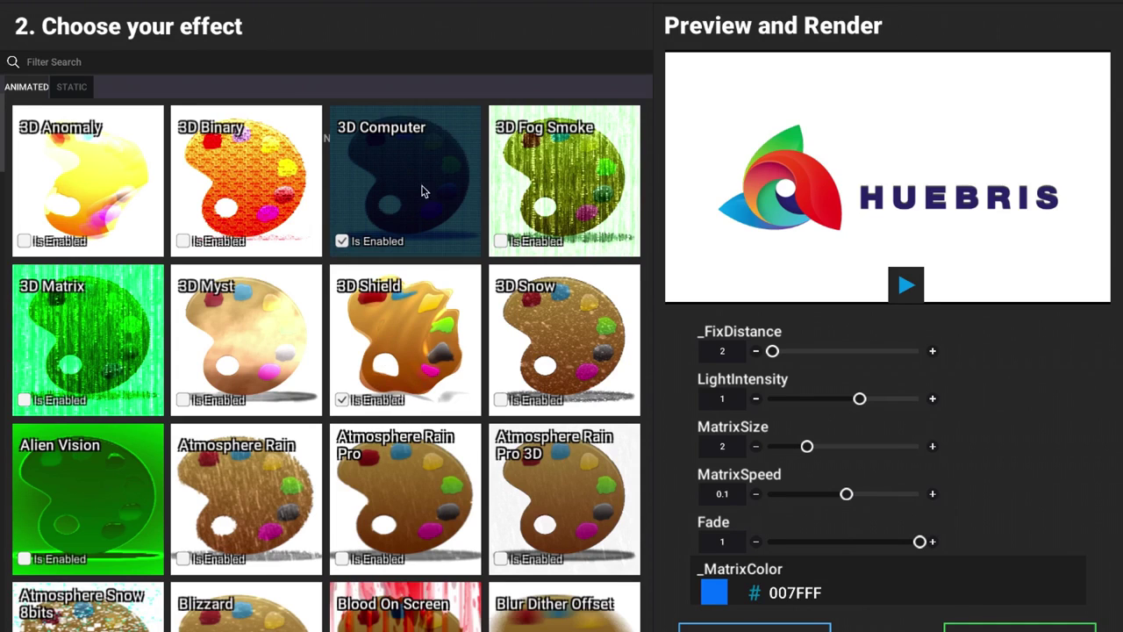
left_click(905, 285)
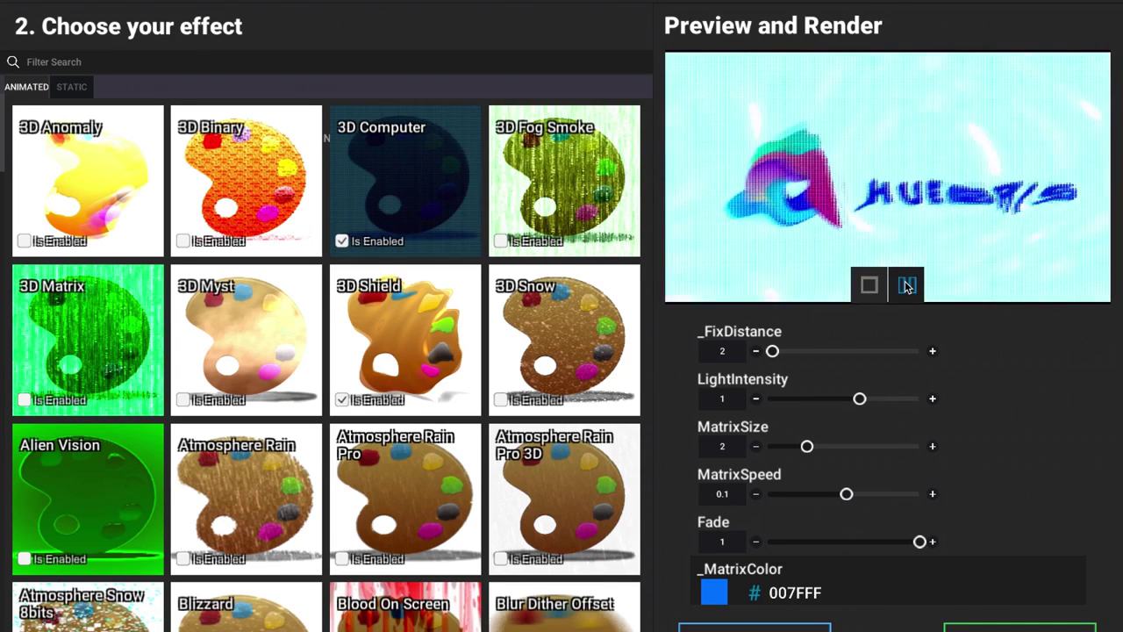
left_click(906, 286)
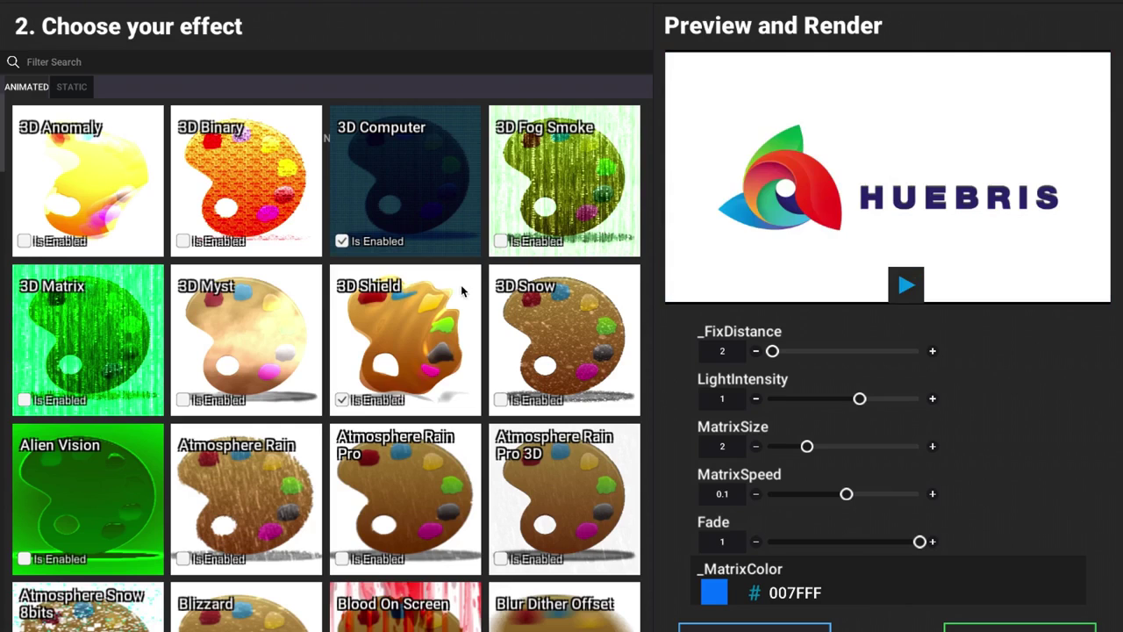
Step: Disable 3D Computer, enable 3D Snow and preview it on the logo
left_click(343, 242)
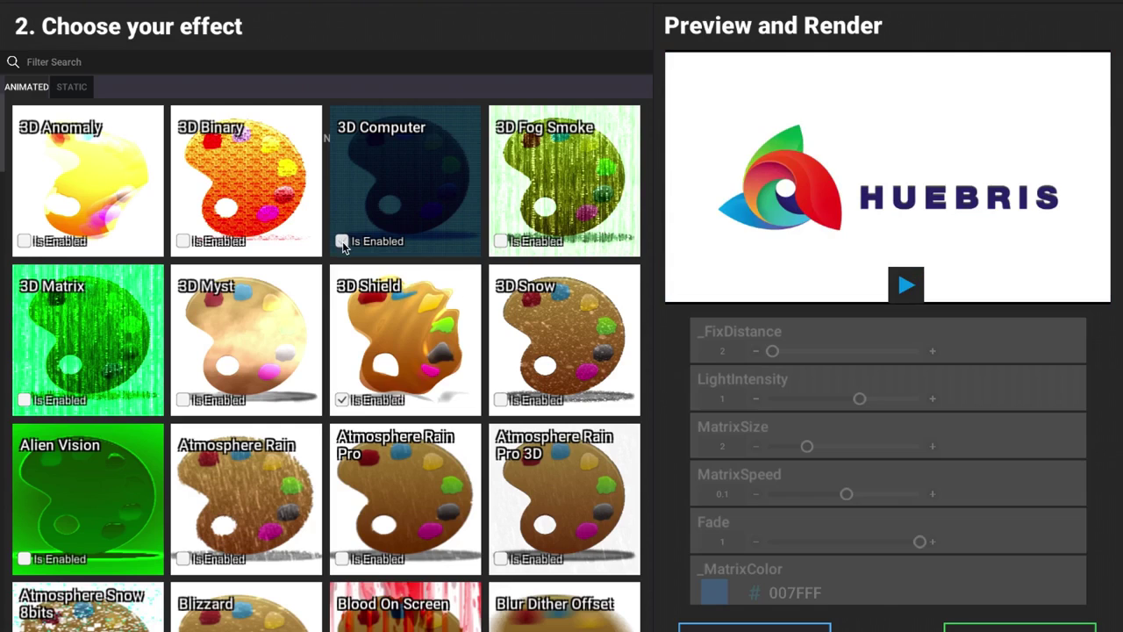
left_click(500, 400)
left_click(905, 284)
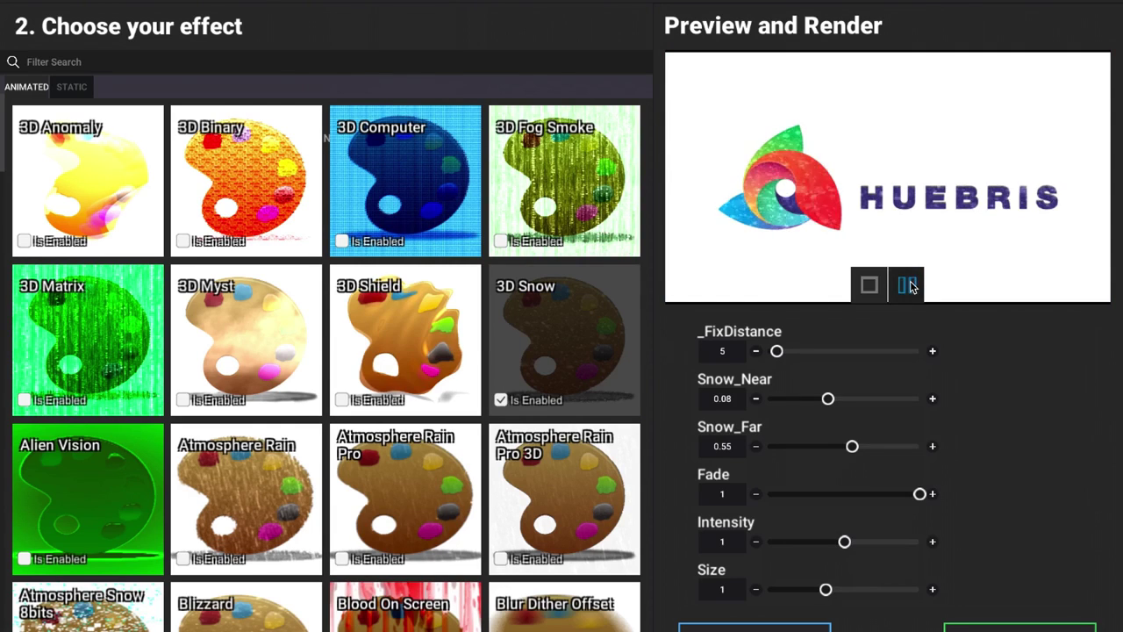
Step: Disable 3D Snow and scroll down through the animated effects grid
left_click(501, 400)
scroll(395, 452, "down", 4)
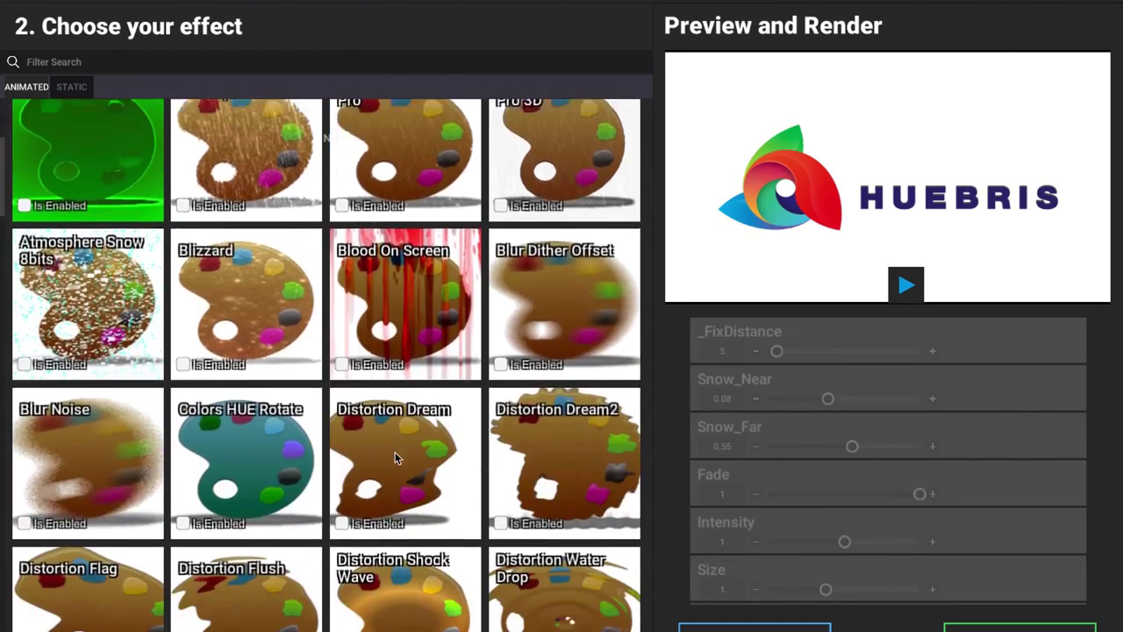
scroll(395, 456, "down", 3)
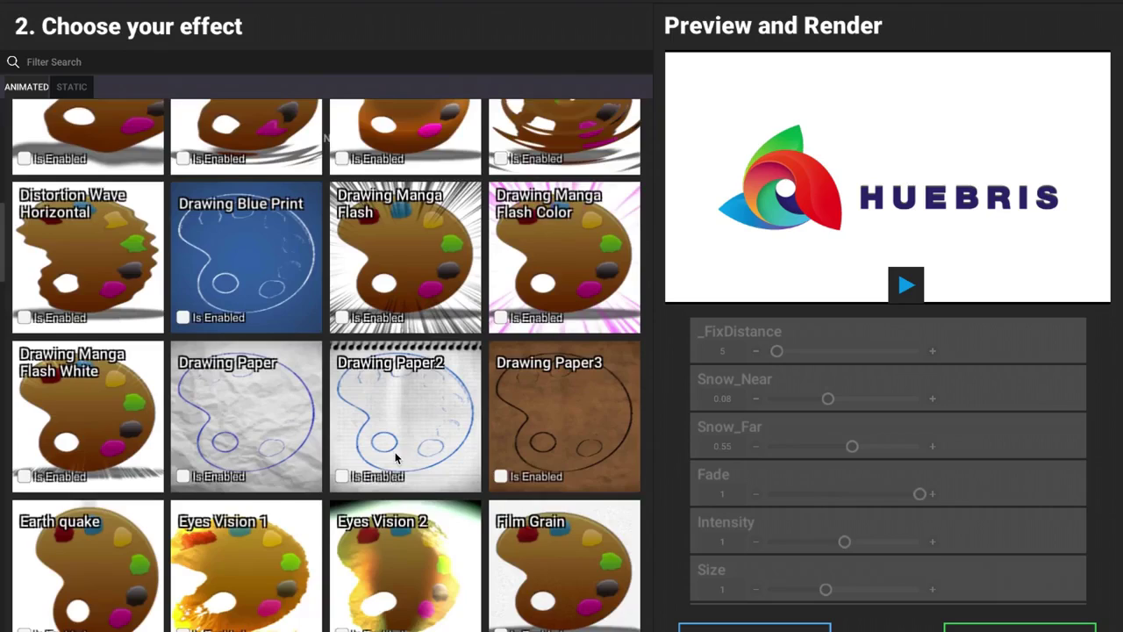
scroll(395, 456, "down", 3)
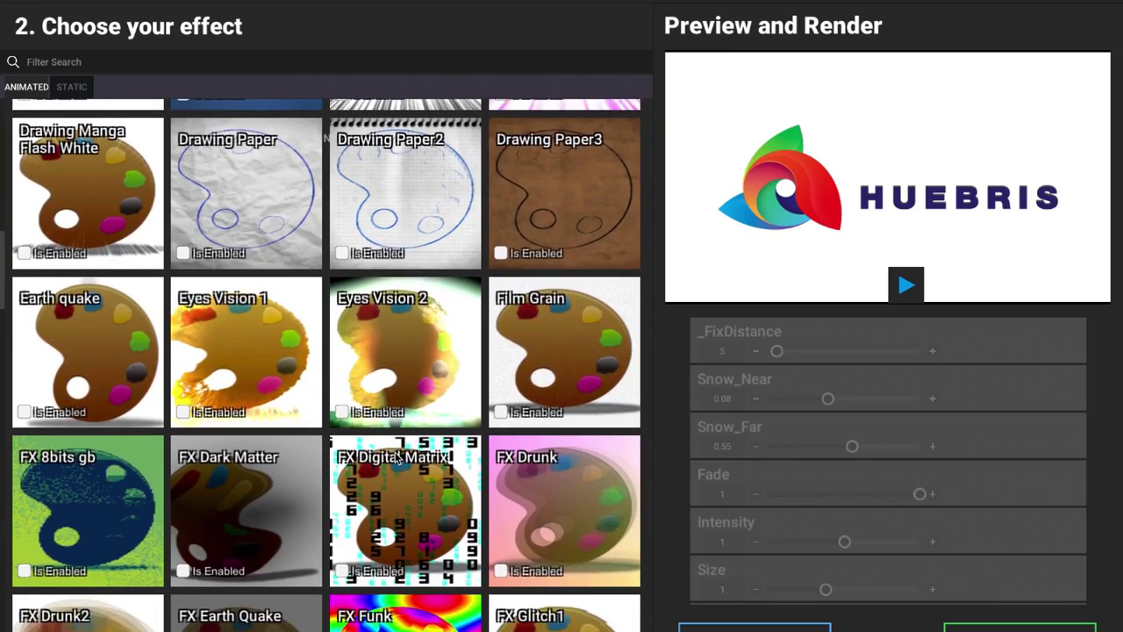
scroll(412, 438, "down", 2)
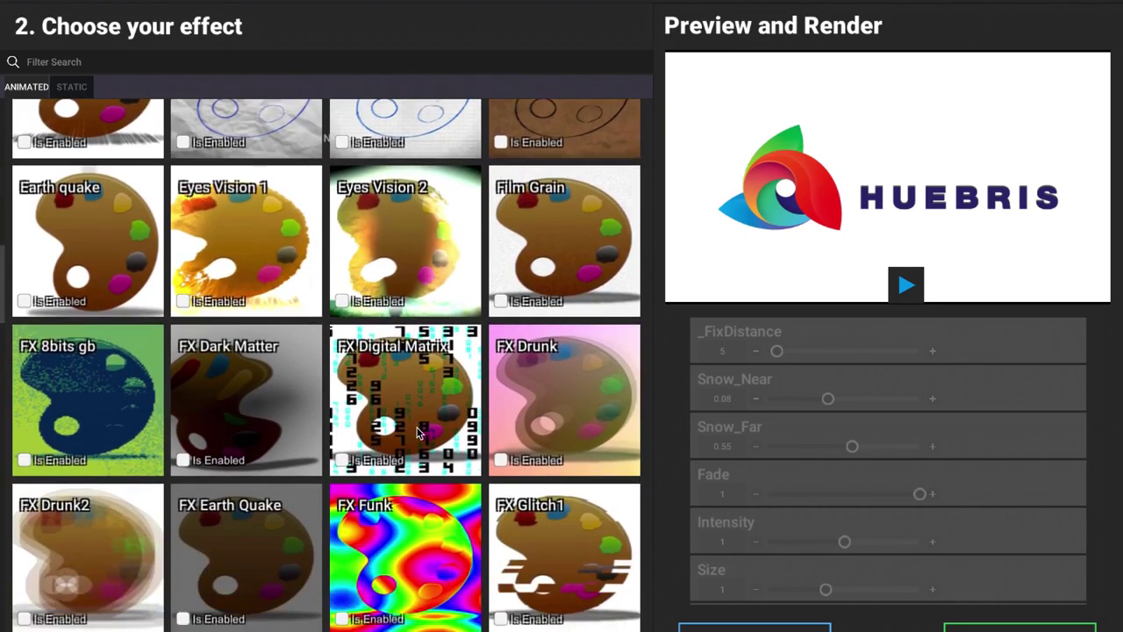
scroll(419, 433, "up", 2)
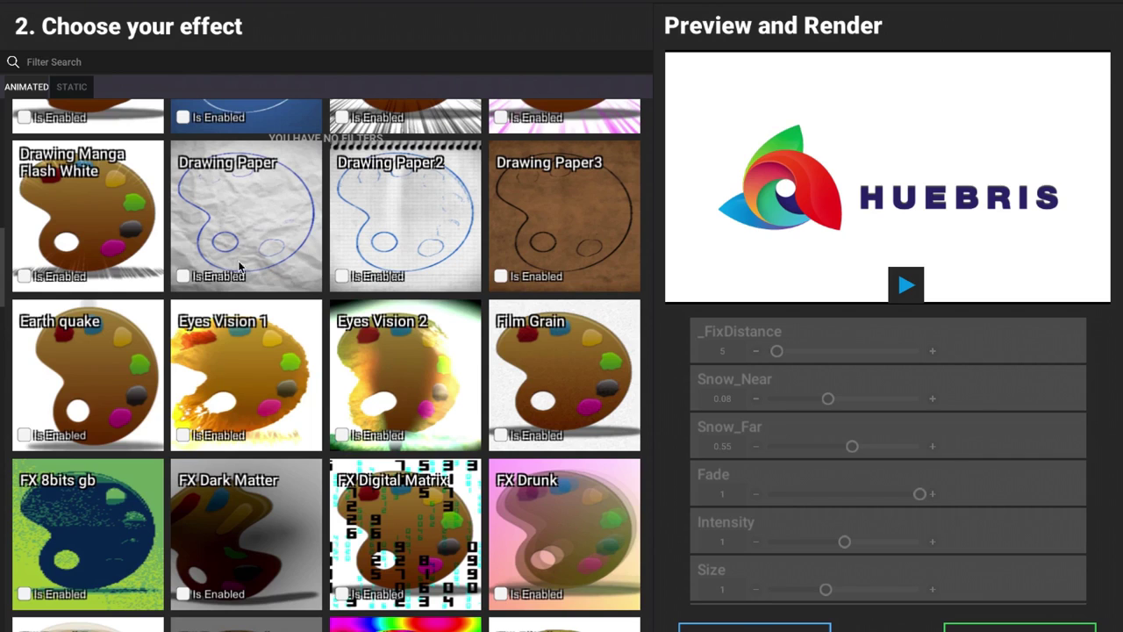
Step: Enable Drawing Paper2, preview the pencil effect, then turn it off again
left_click(342, 277)
left_click(905, 284)
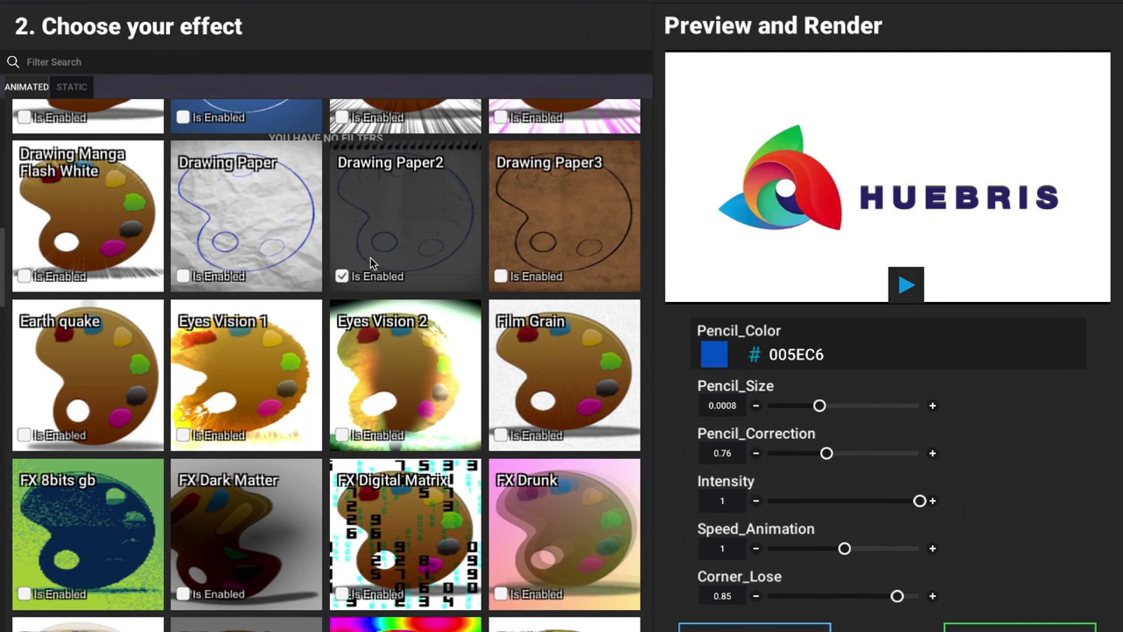
left_click(343, 277)
scroll(276, 384, "down", 6)
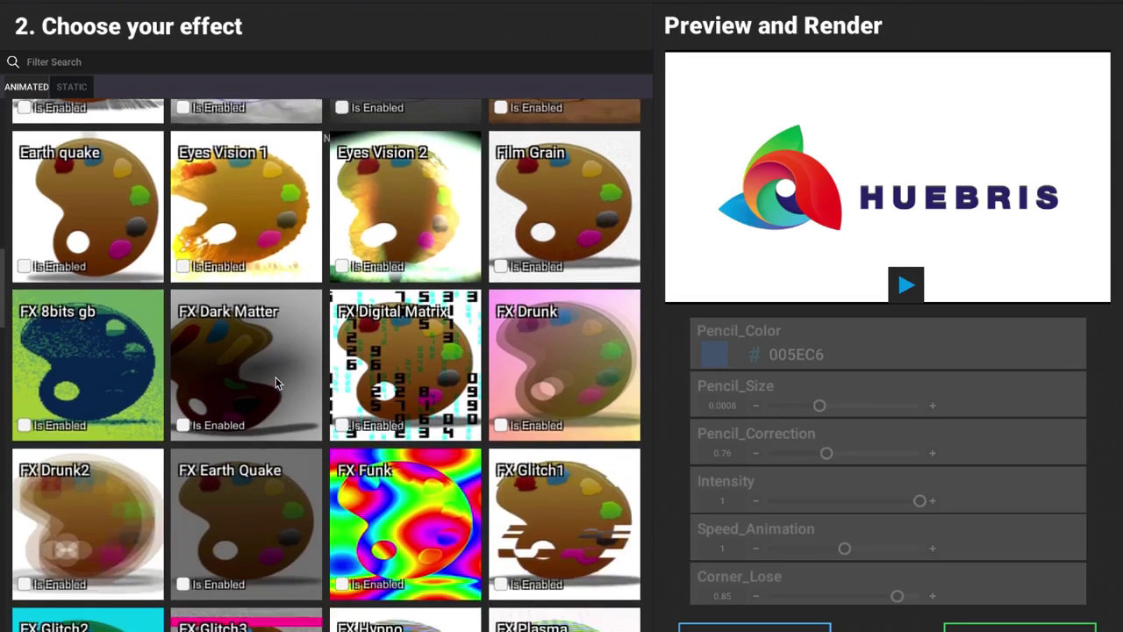
scroll(275, 383, "up", 2)
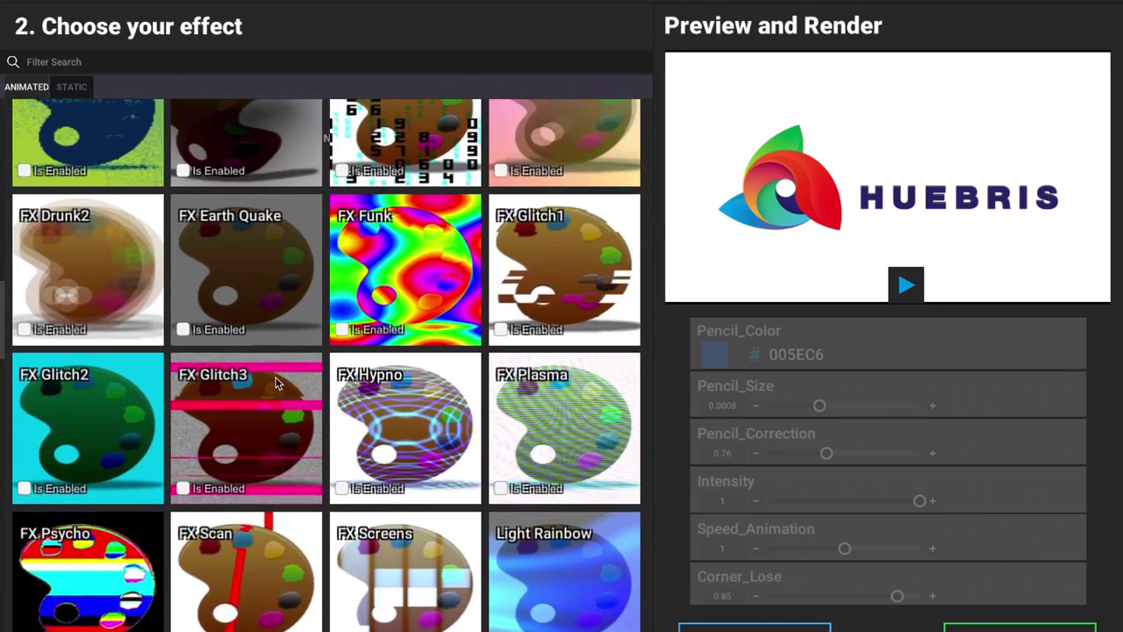
Step: Enable the static Distortion Aspiration effect and play, stop and restart the preview
left_click(75, 87)
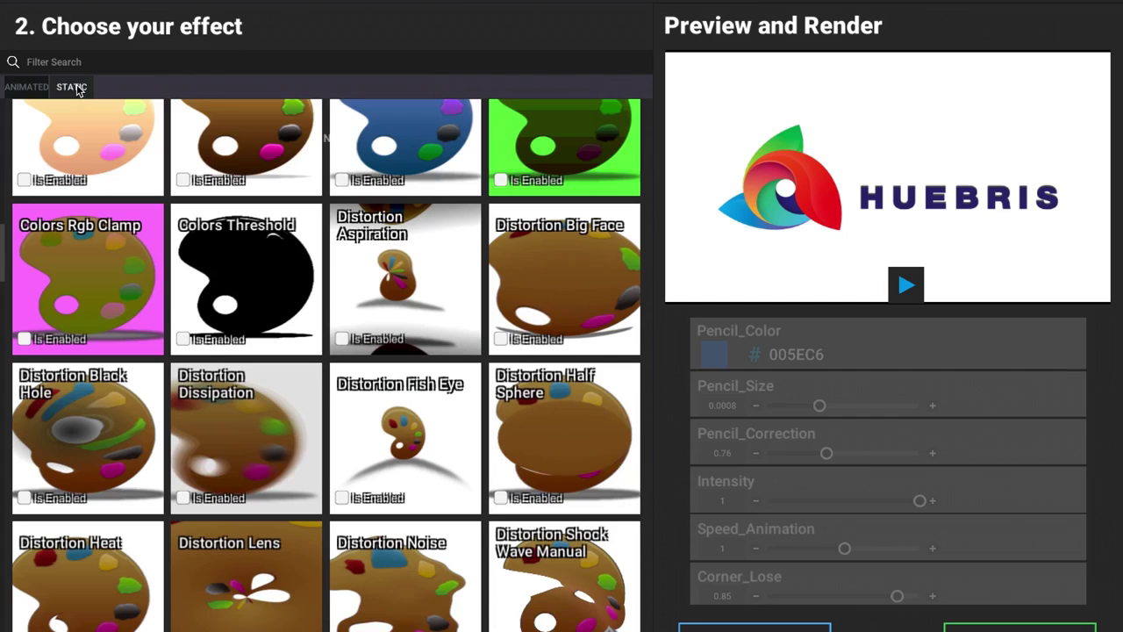
scroll(316, 412, "up", 2)
scroll(351, 455, "up", 1)
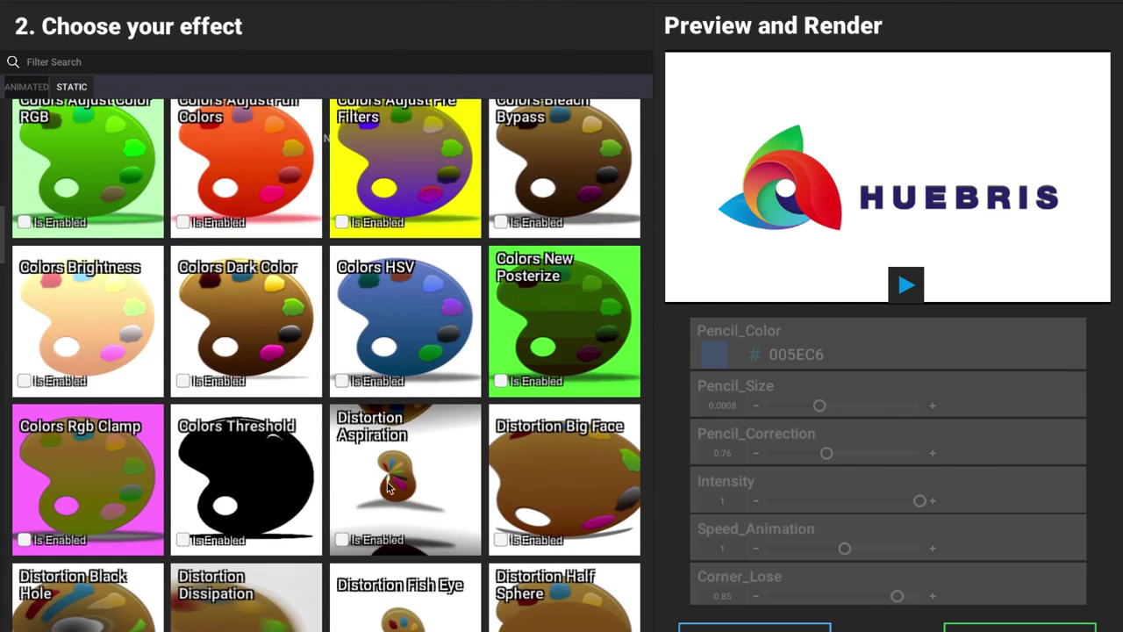
left_click(342, 540)
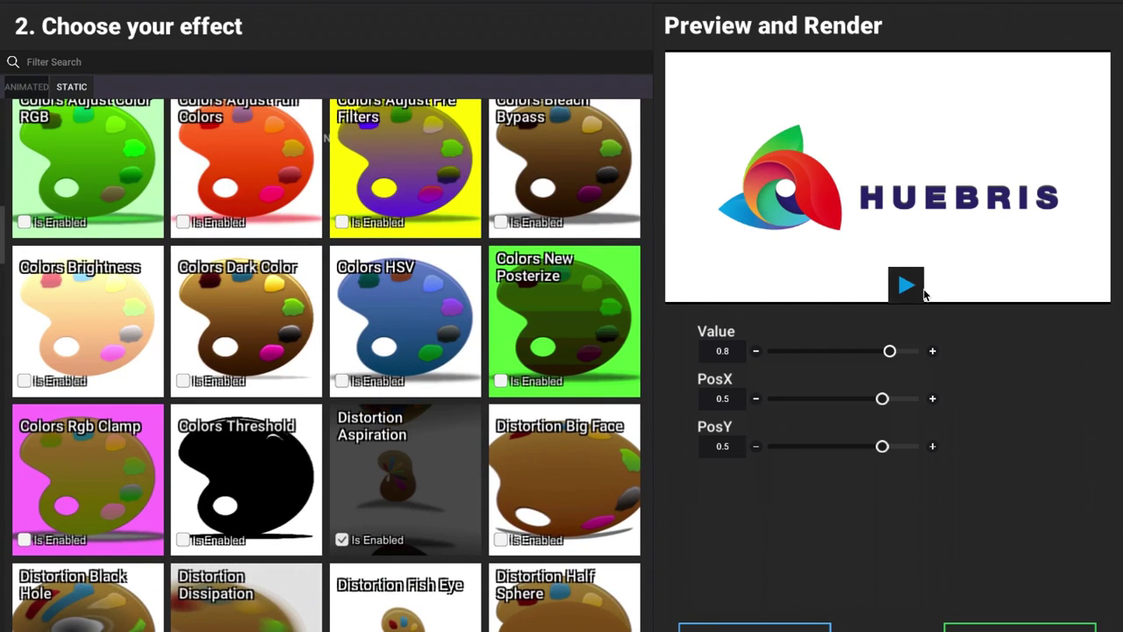
left_click(917, 293)
left_click(908, 284)
left_click(907, 282)
Step: Turn off Distortion Aspiration and return to the animated effects list
left_click(343, 540)
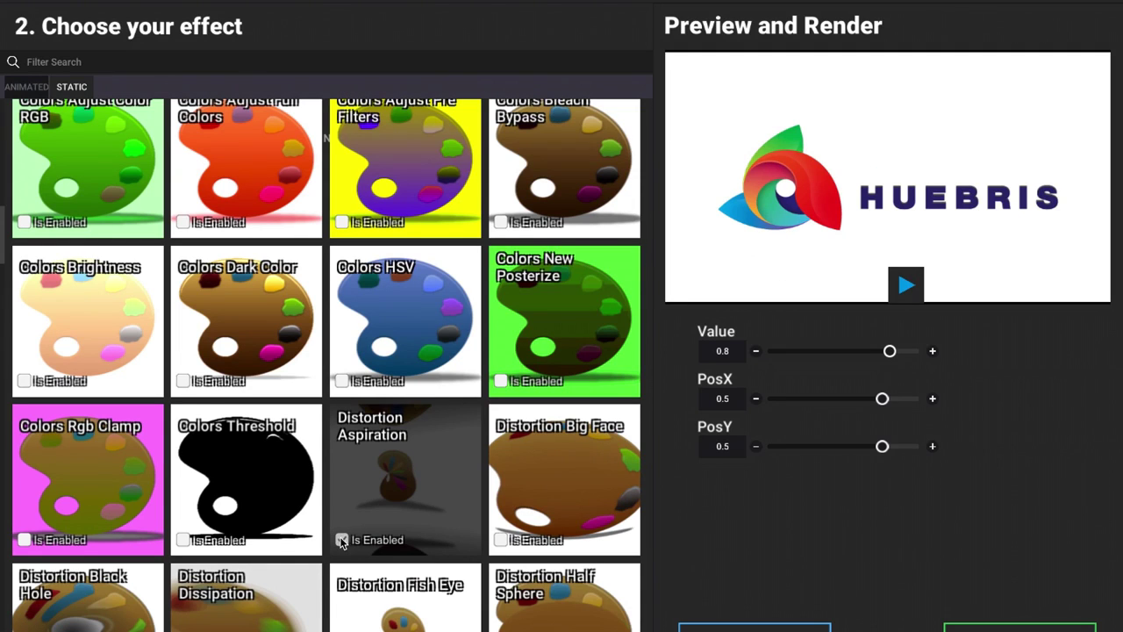
left_click(25, 87)
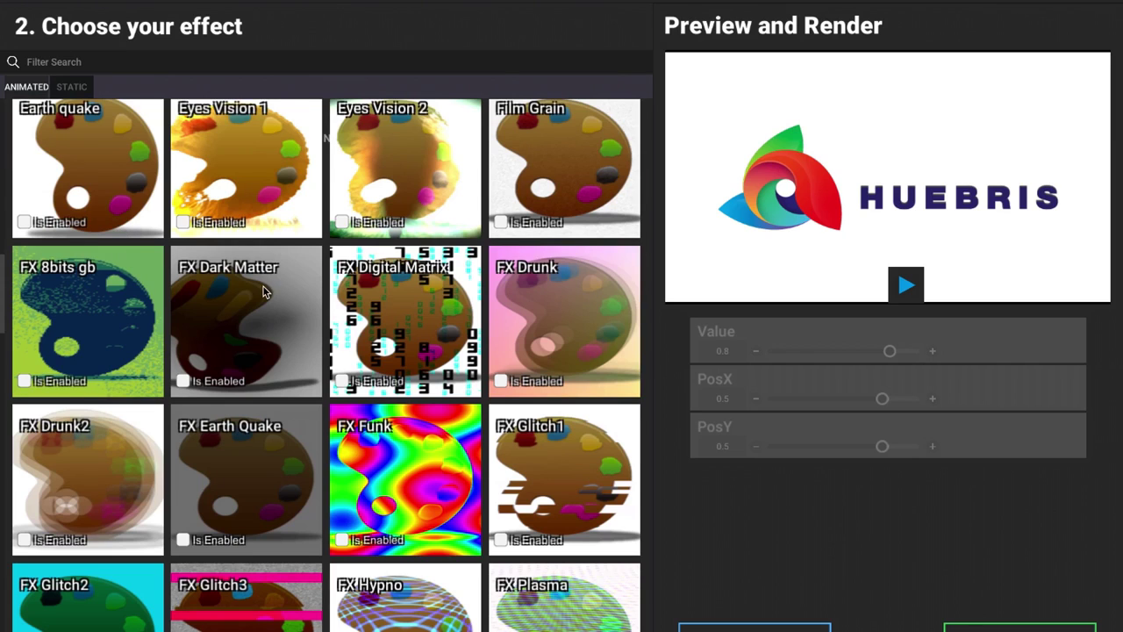
scroll(331, 329, "up", 1)
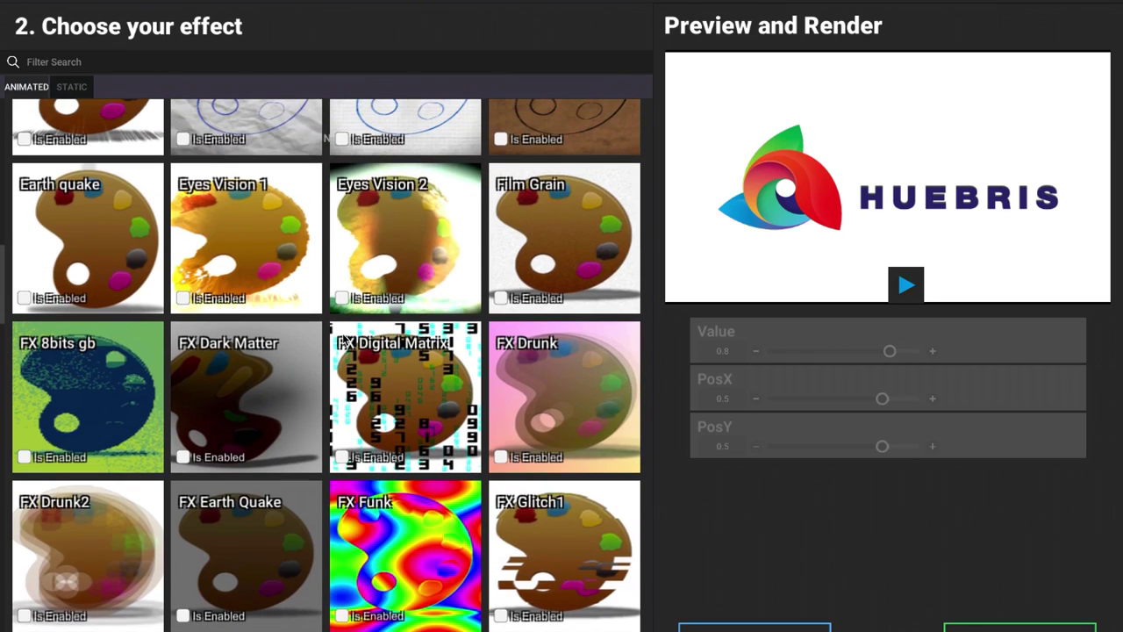
Step: Enable Eyes Vision 1 and play its preview twice
left_click(183, 298)
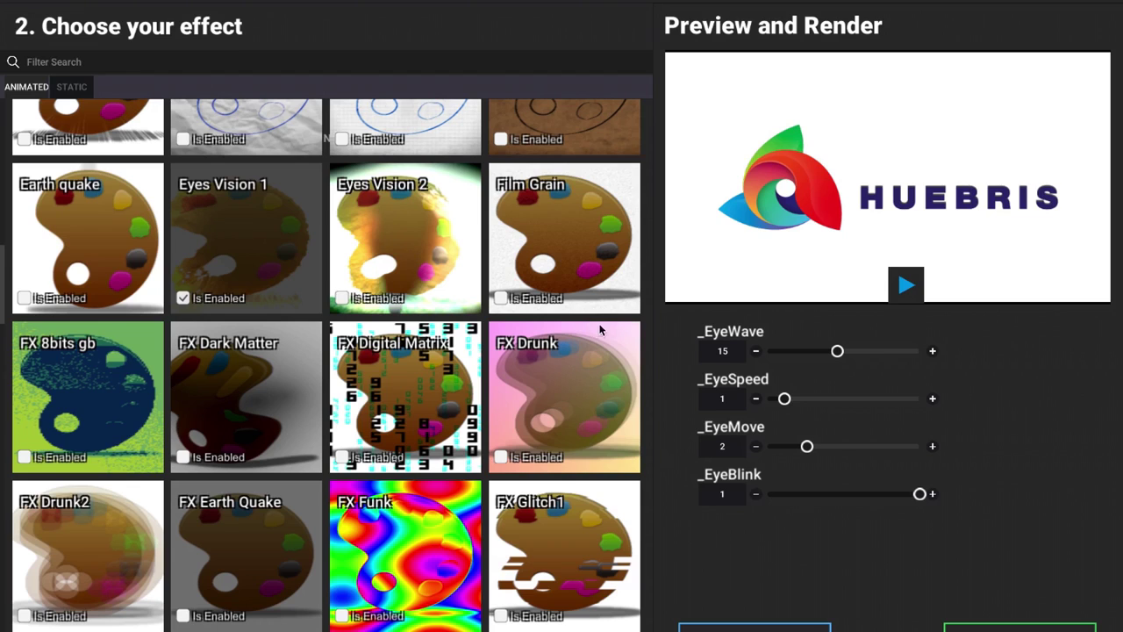
left_click(908, 284)
left_click(908, 285)
Step: Set EyeWave to about 28.5, EyeBlink 0.2, EyeMove 7.1, replay, then continue to export
left_click(903, 352)
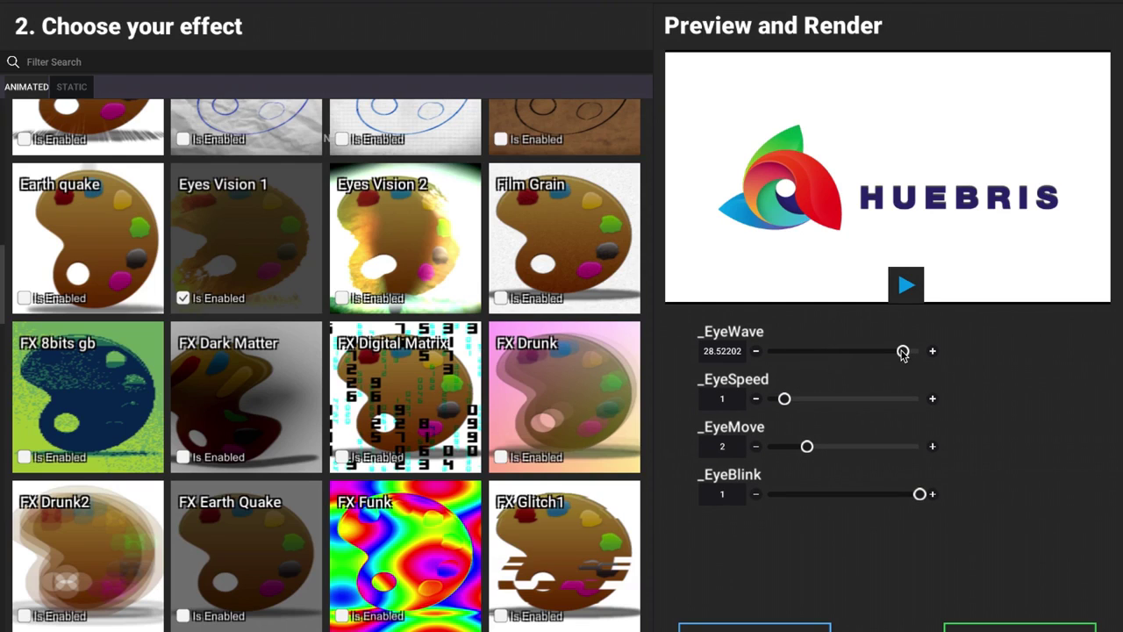
left_click_drag(920, 494, 798, 497)
left_click_drag(807, 447, 904, 446)
left_click(905, 285)
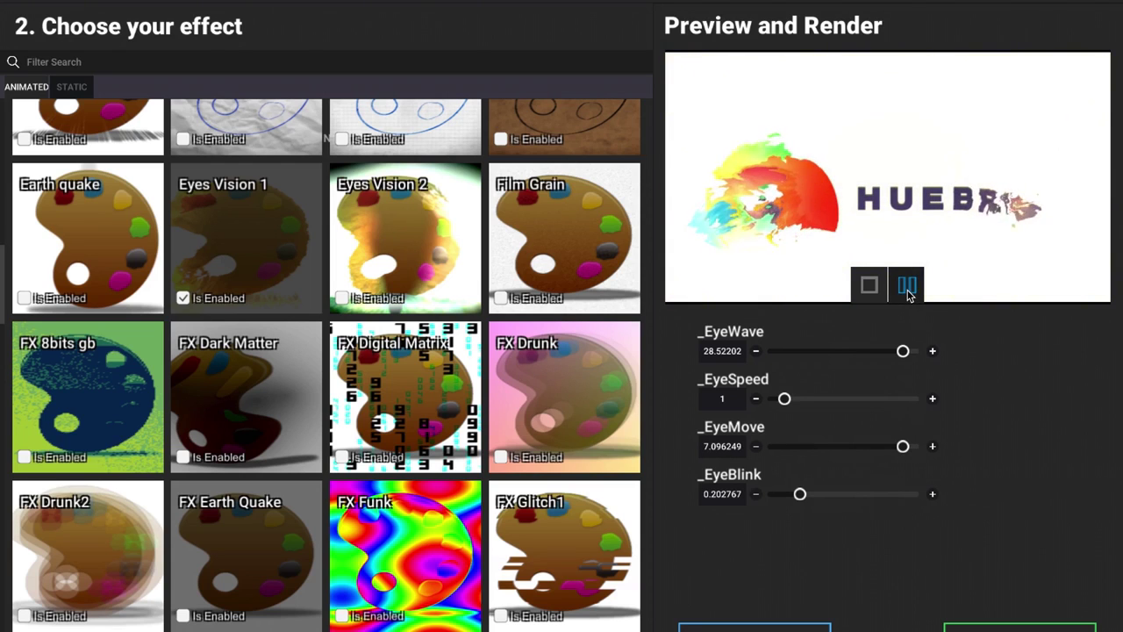
left_click(907, 285)
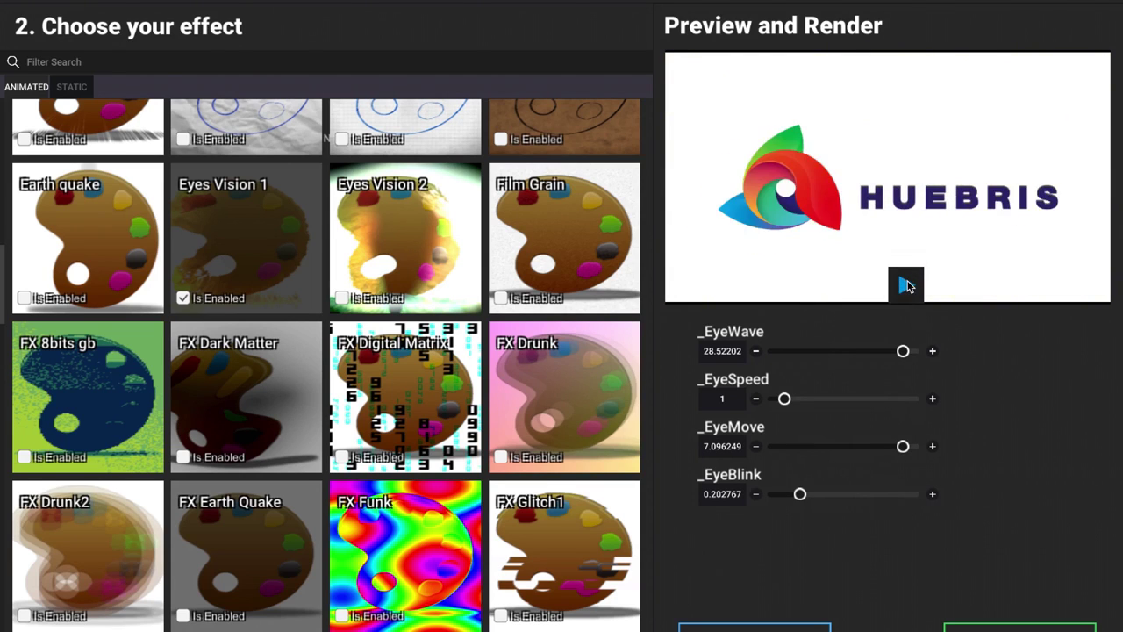
left_click(907, 285)
left_click(909, 284)
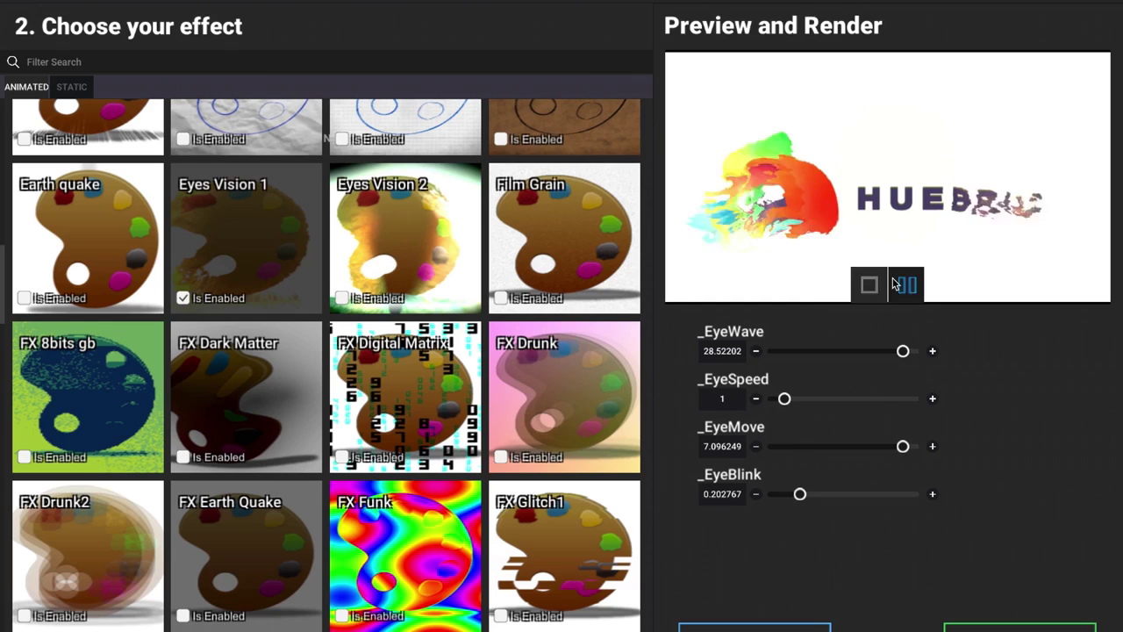
left_click(906, 286)
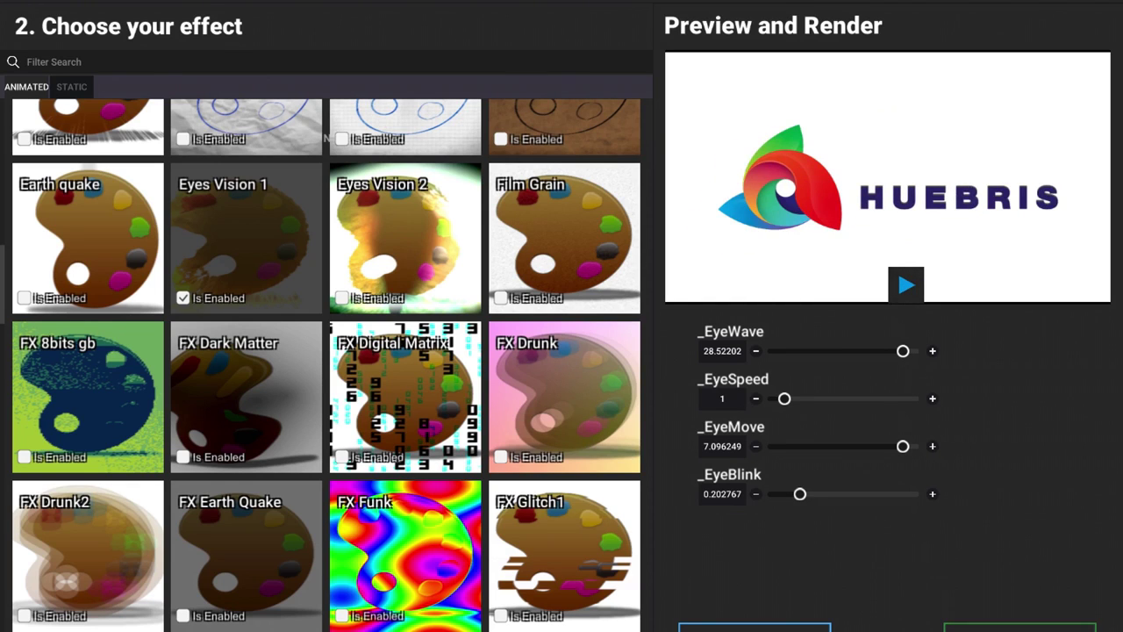
left_click(1019, 628)
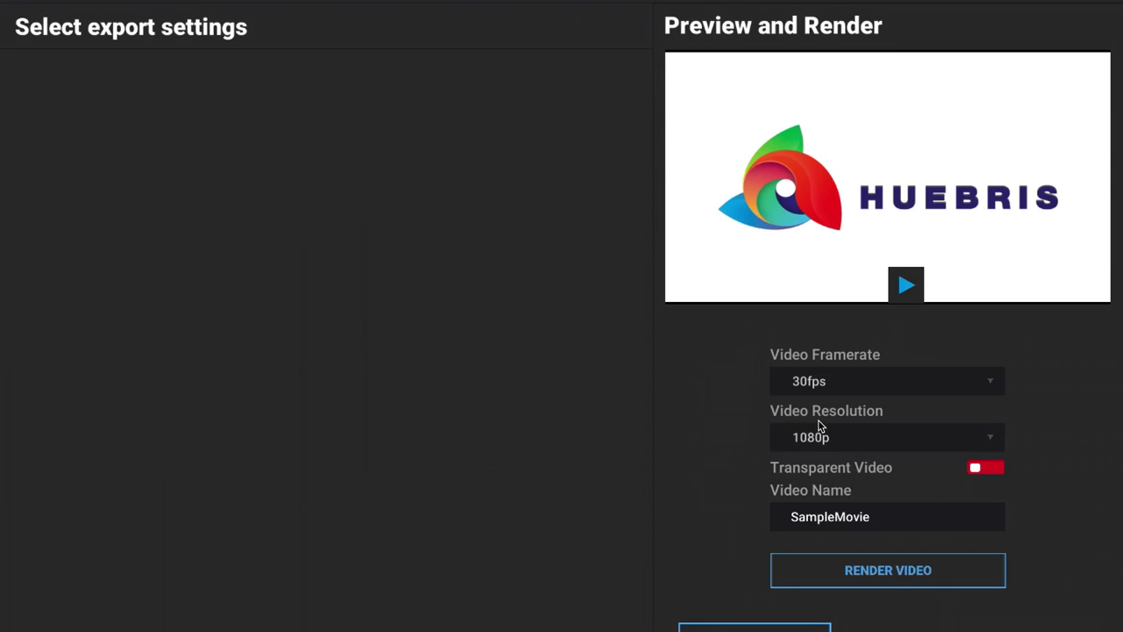
left_click(930, 383)
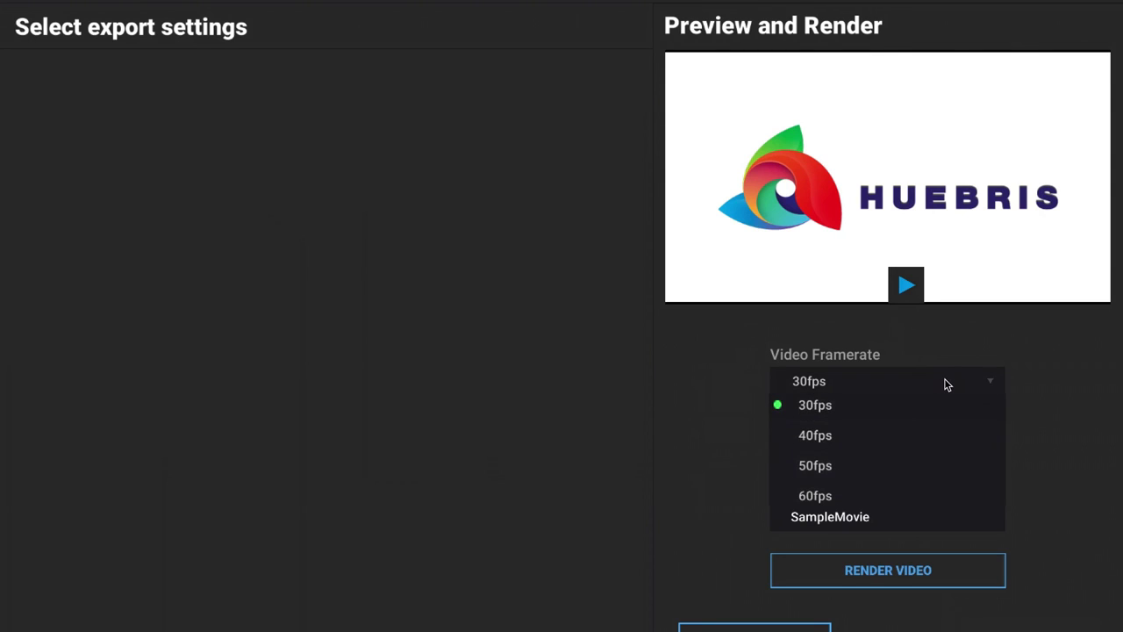
left_click(945, 384)
left_click(951, 438)
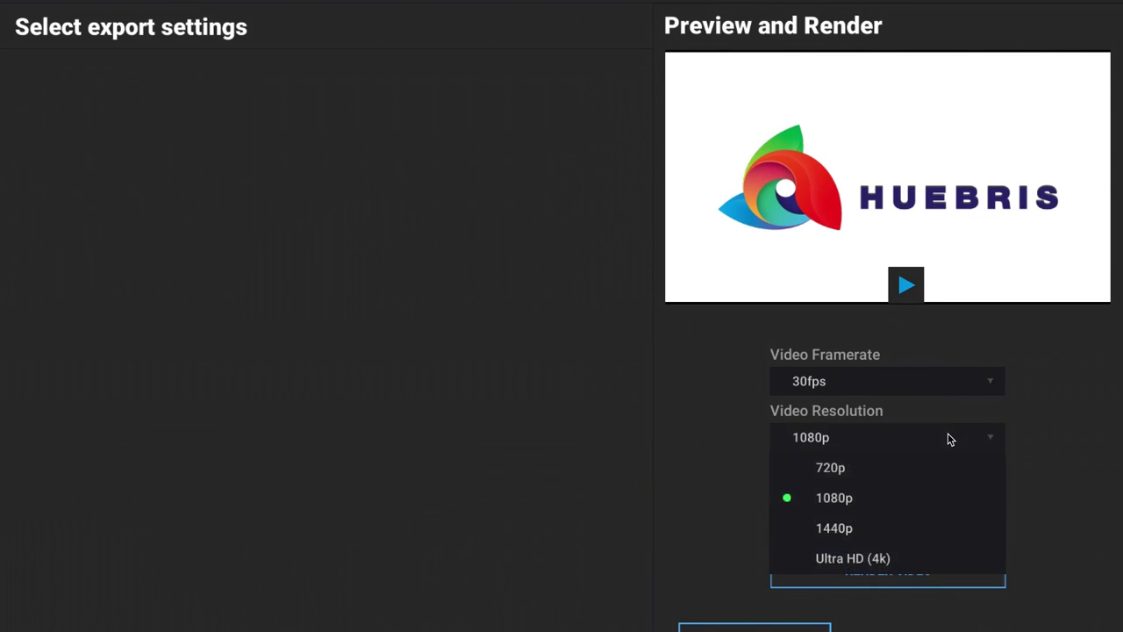
left_click(951, 439)
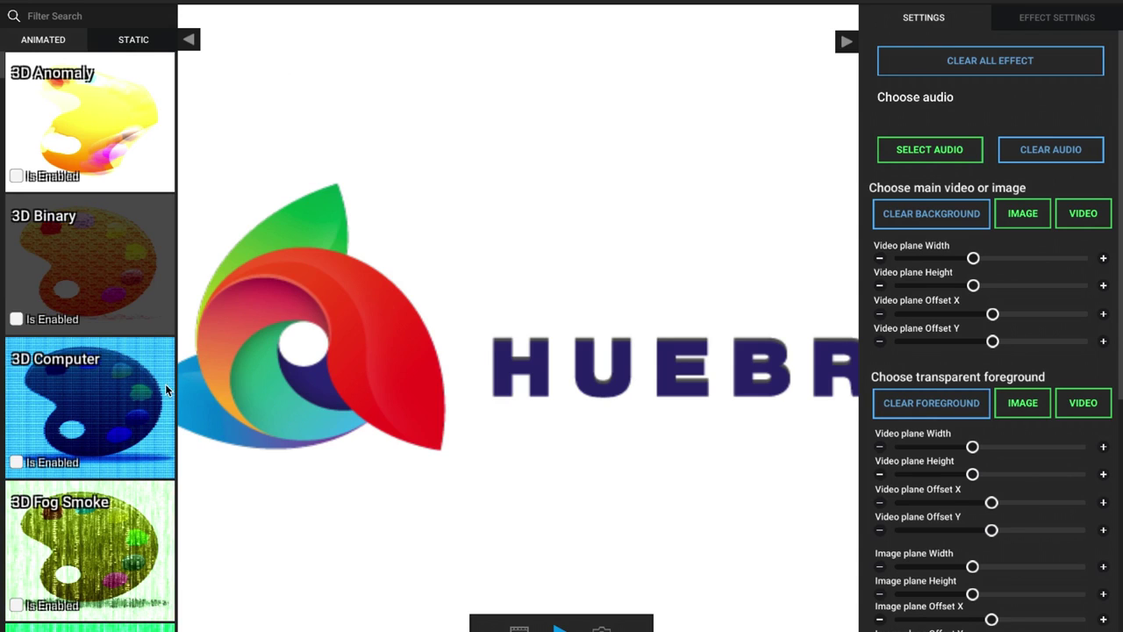
Step: Scroll the effects list, play the 3D Myst preview, and scroll through the Settings panel
scroll(74, 500, "down", 3)
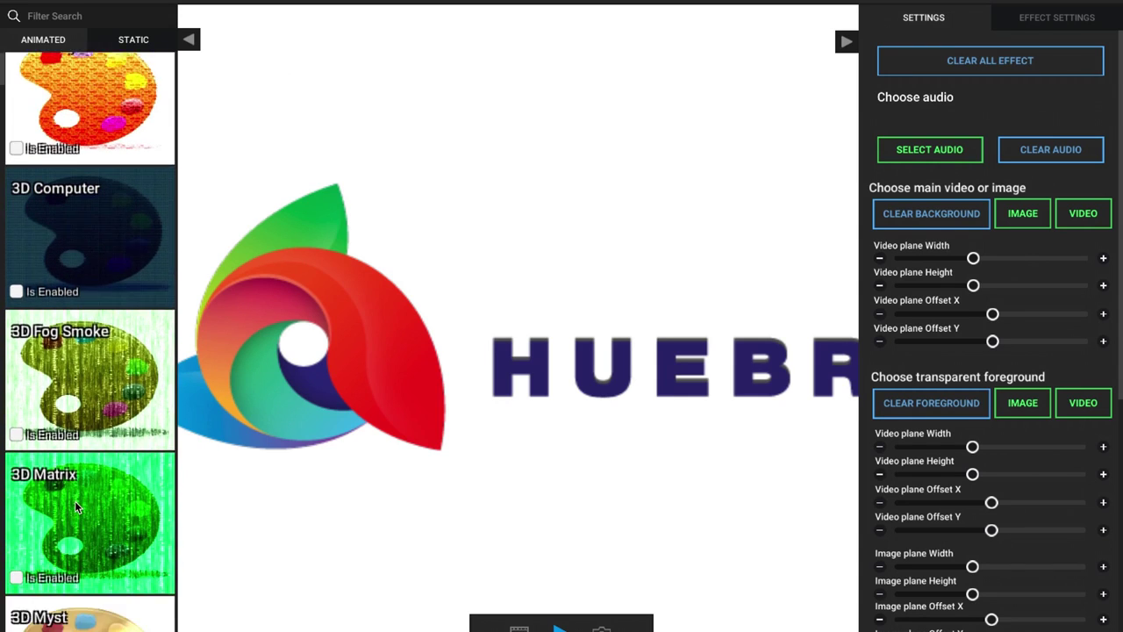
scroll(53, 583, "down", 1)
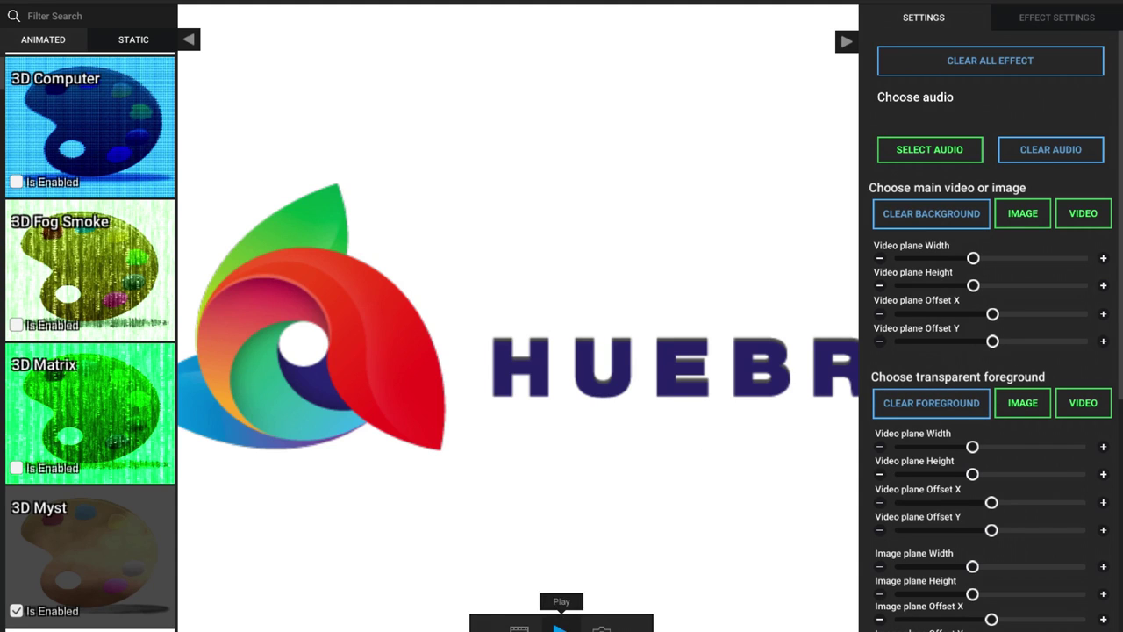
left_click(560, 626)
scroll(965, 521, "down", 3)
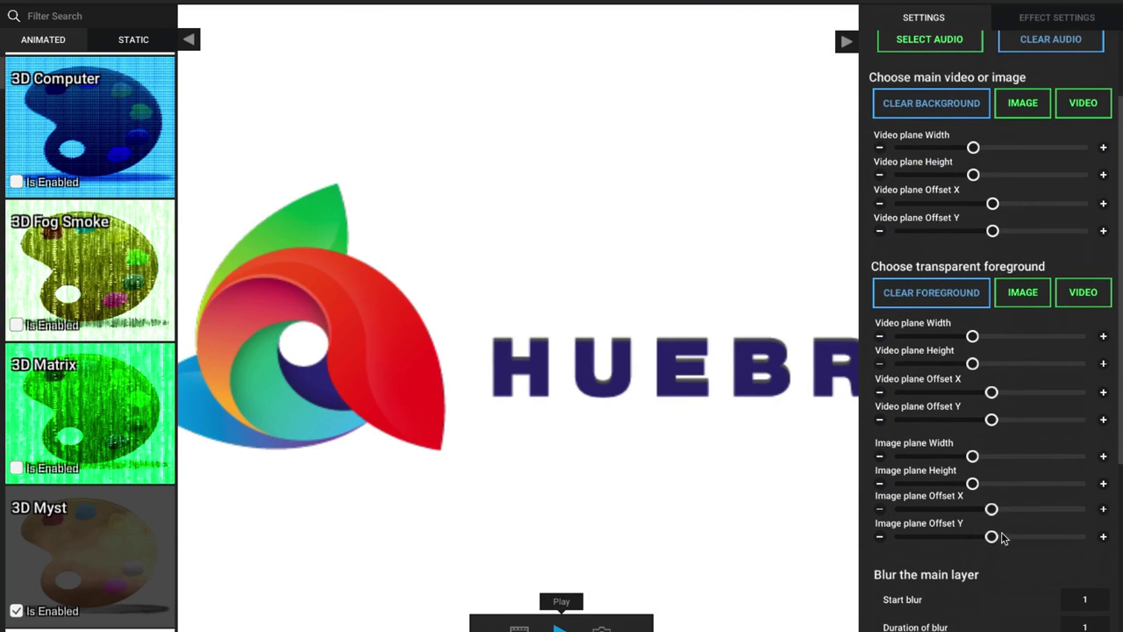
scroll(928, 562, "down", 9)
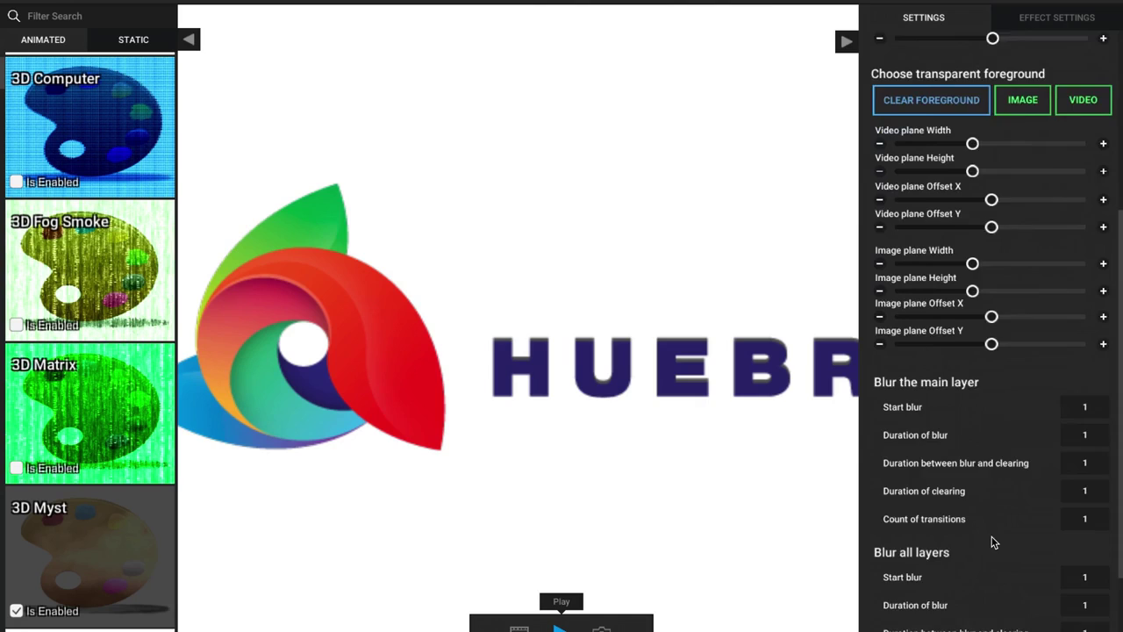
scroll(1011, 421, "up", 11)
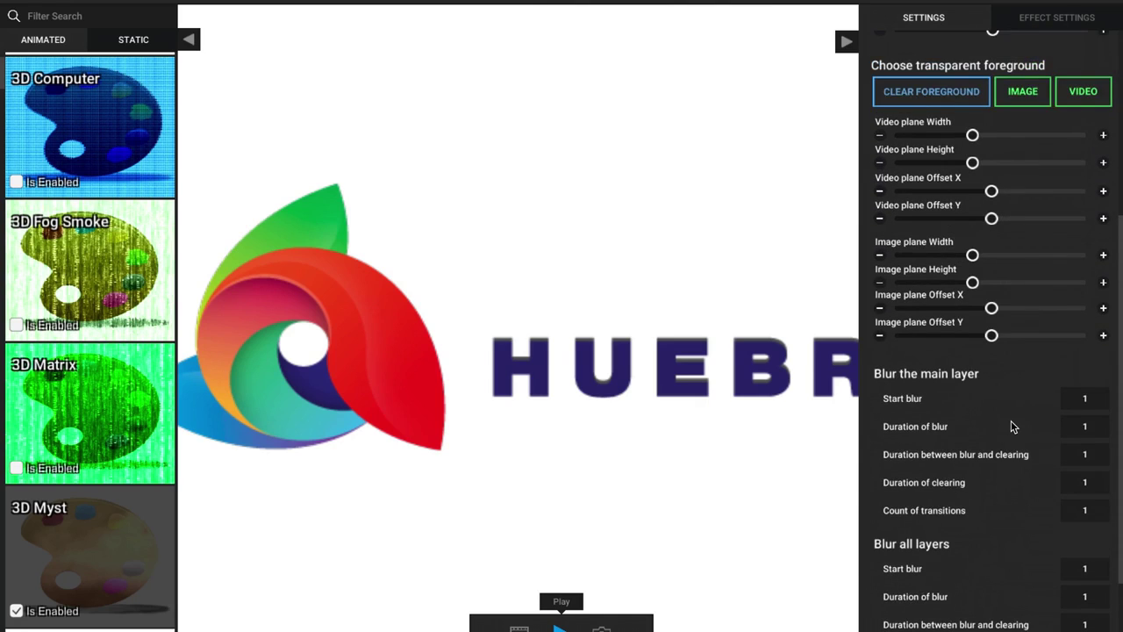
scroll(1011, 418, "up", 1)
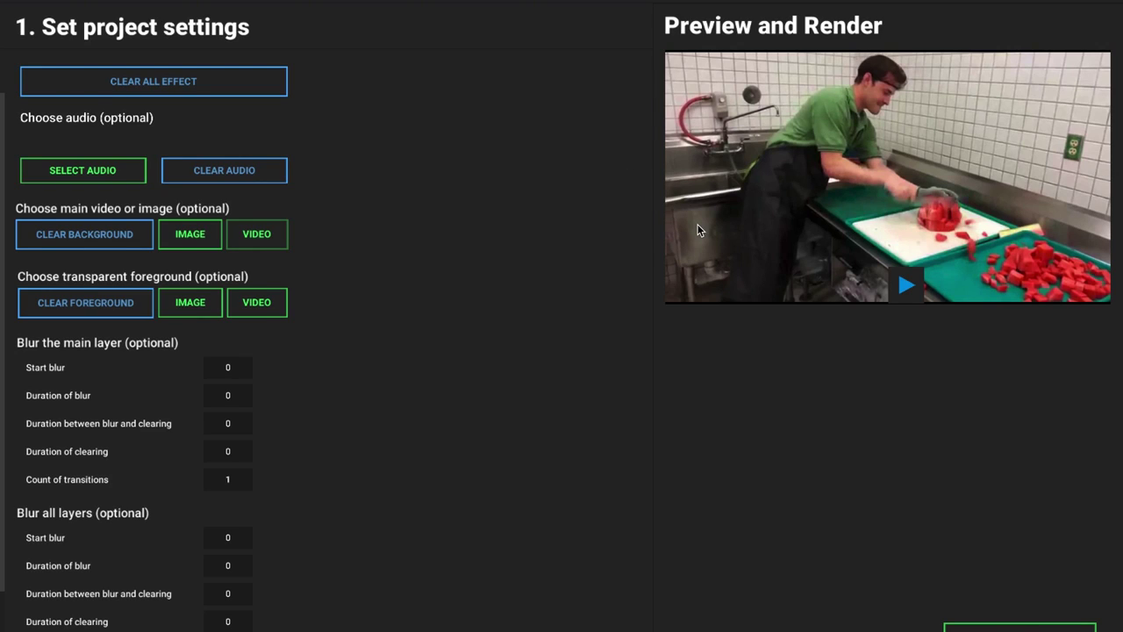
Step: Play the watermelon kitchen clip in the preview and advance to 2. Choose your effect
left_click(906, 284)
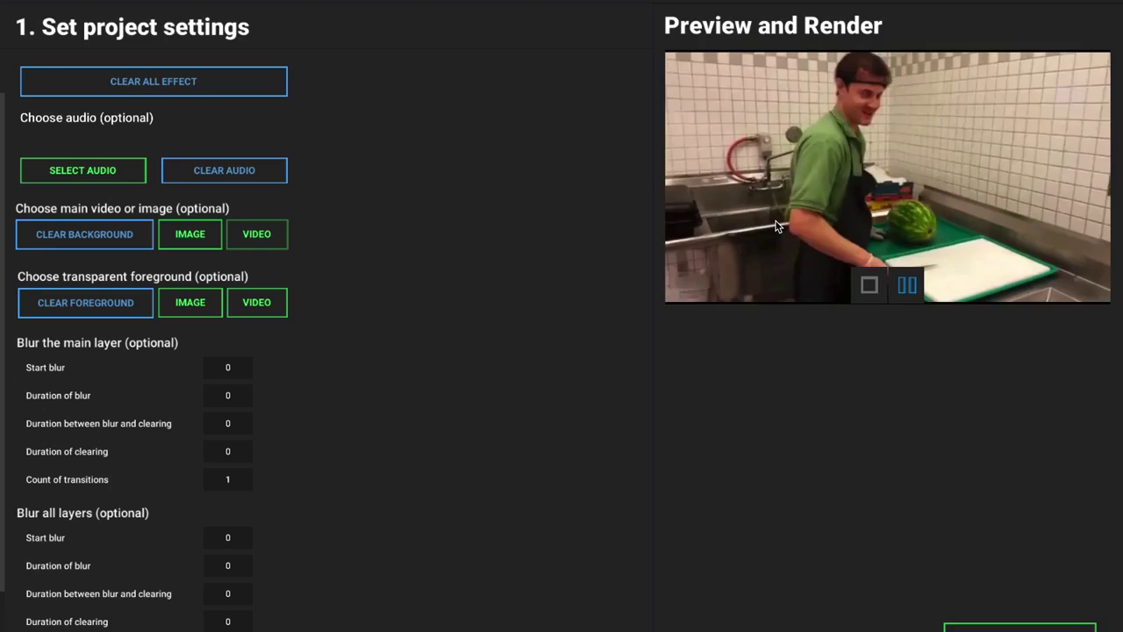
left_click(973, 625)
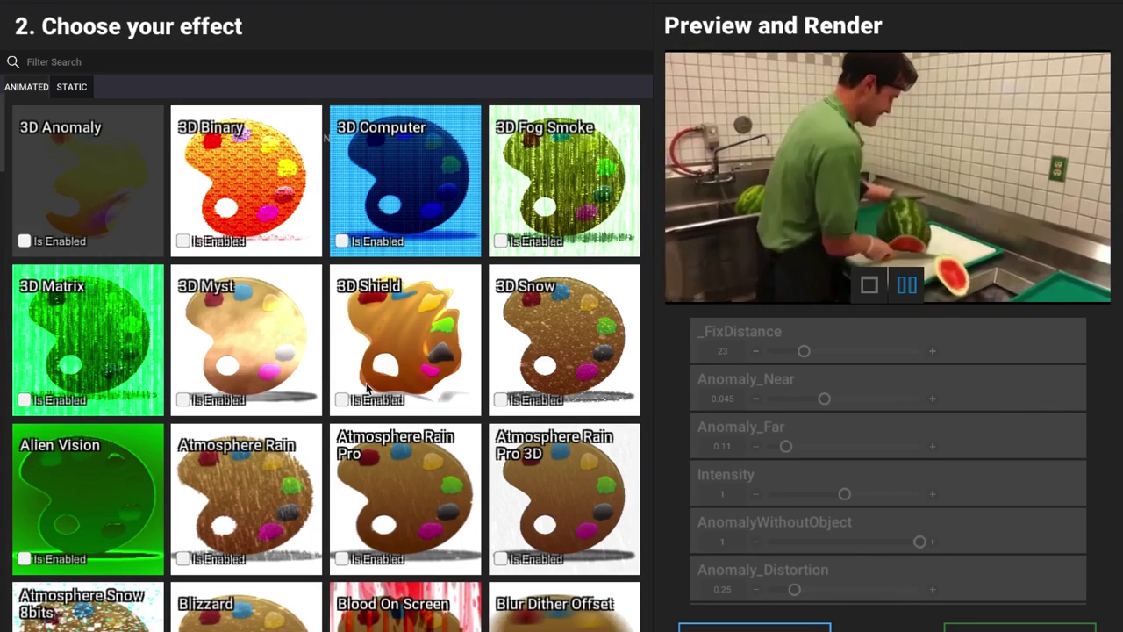
left_click(342, 401)
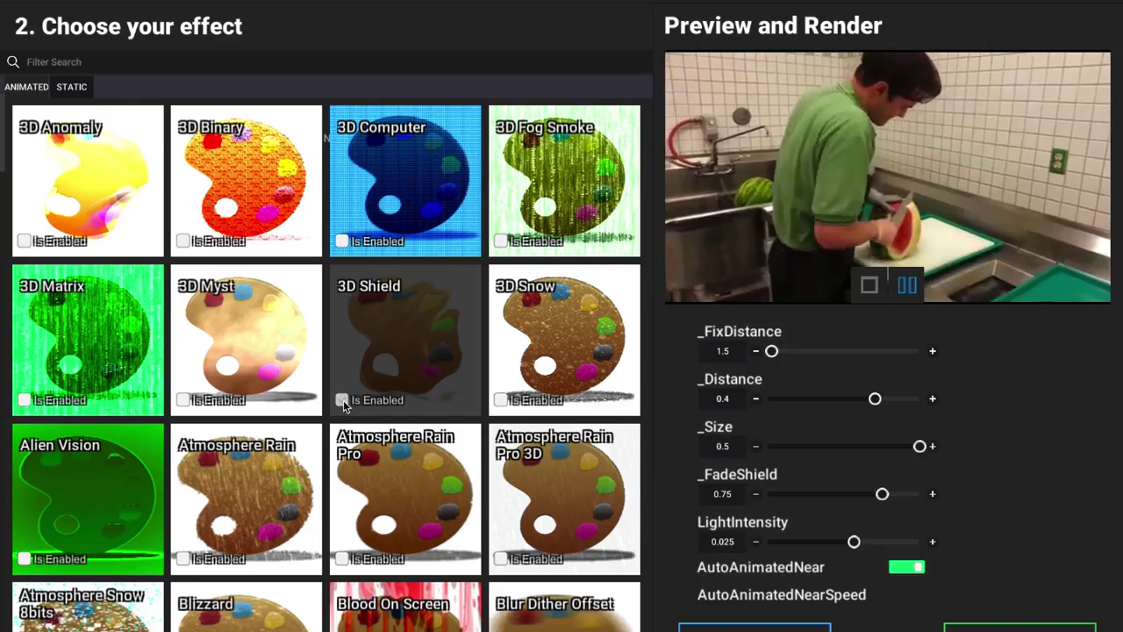
left_click(342, 400)
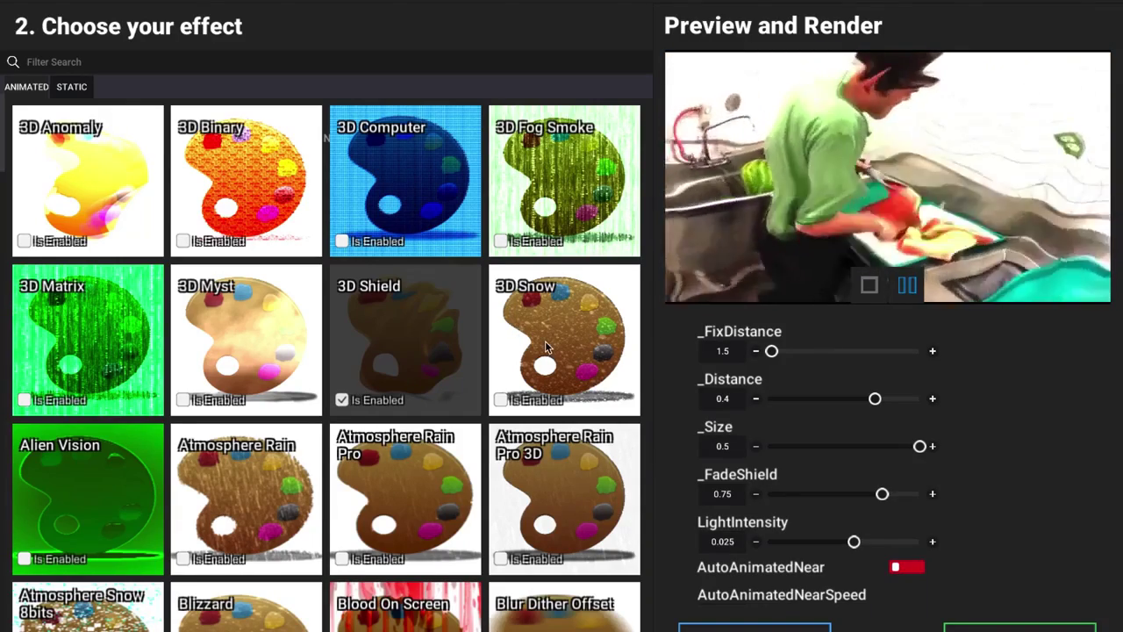
left_click(342, 400)
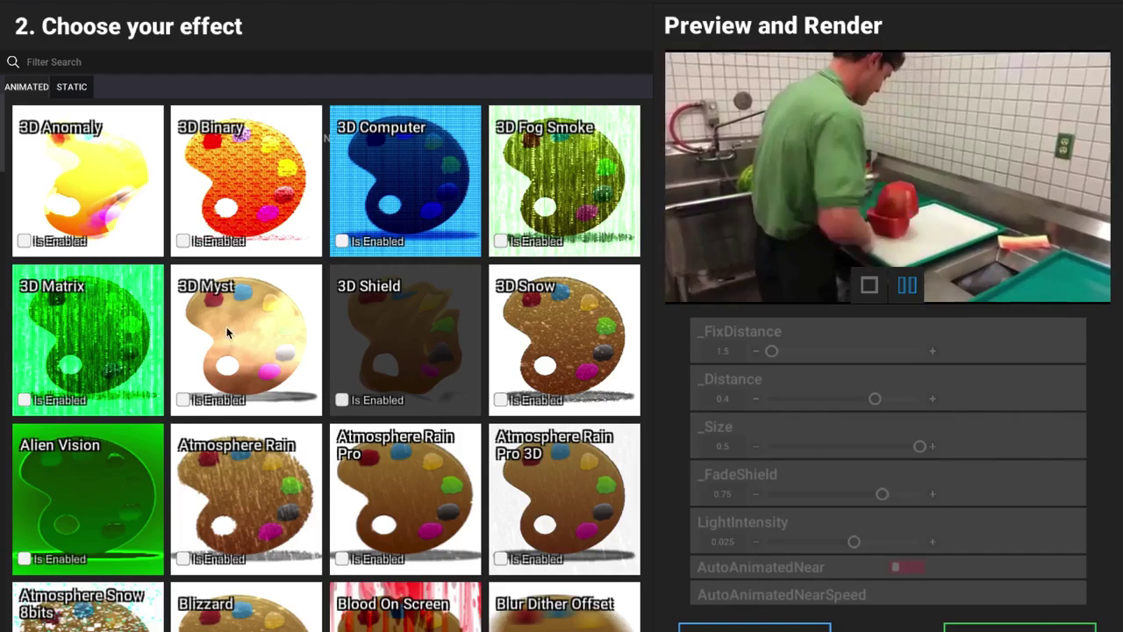
left_click(237, 373)
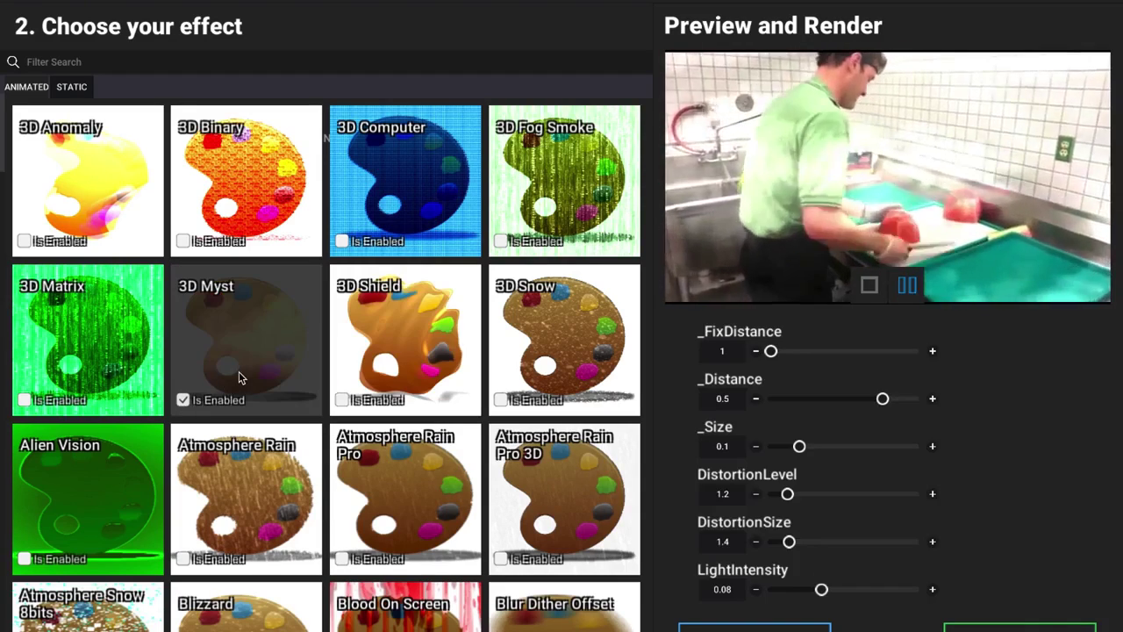
left_click(182, 402)
scroll(255, 434, "down", 1)
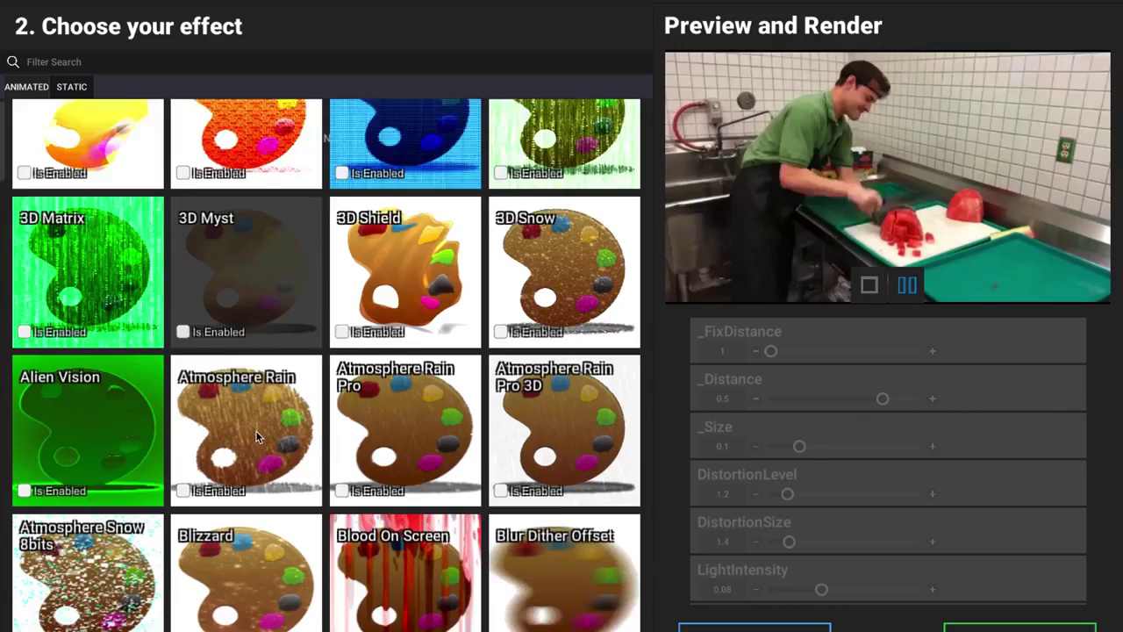
scroll(255, 430, "down", 2)
left_click(500, 503)
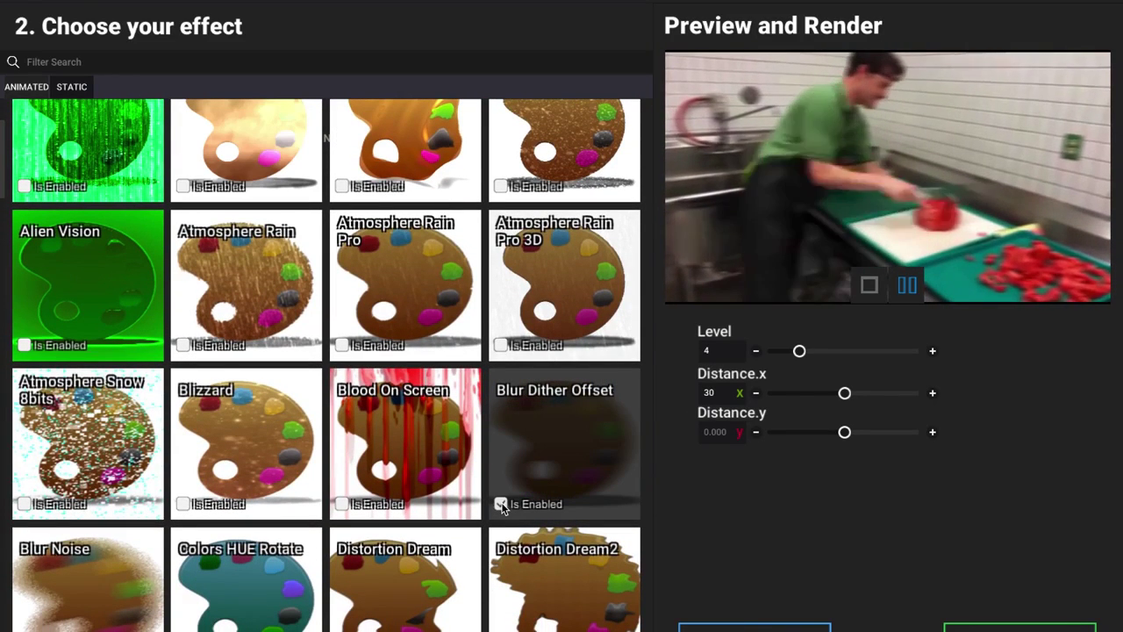
left_click(501, 505)
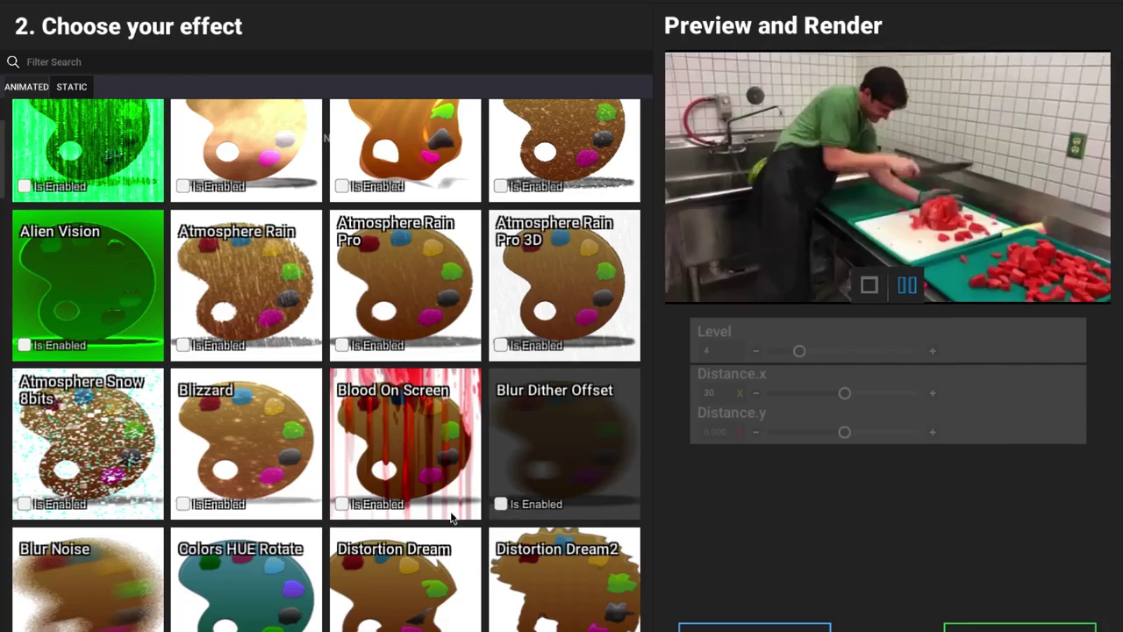
left_click(341, 504)
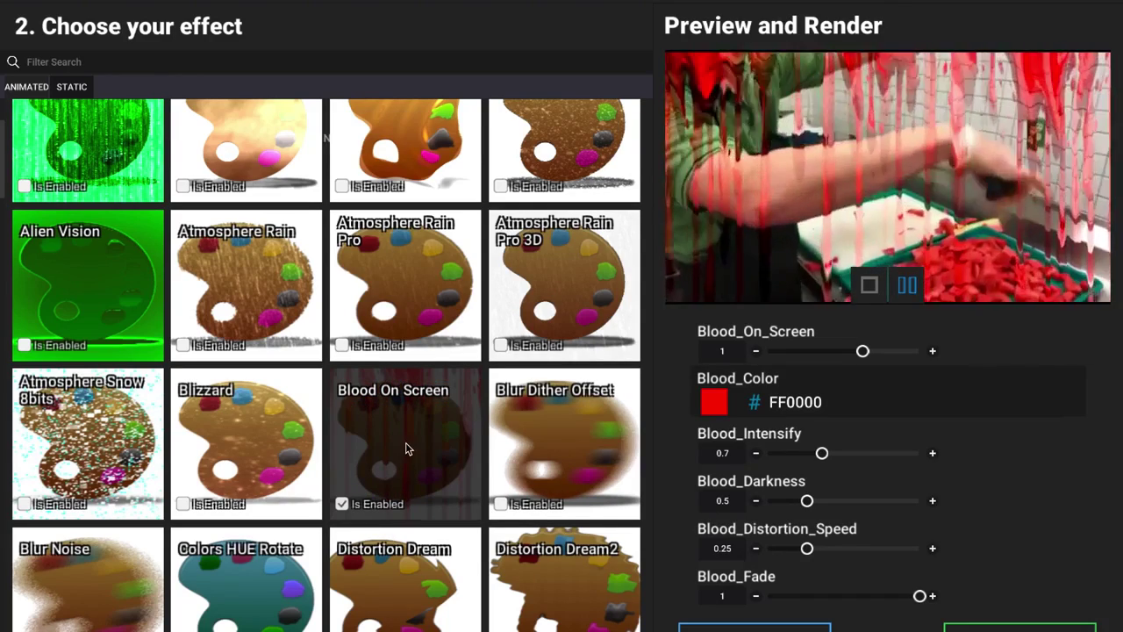
left_click(391, 457)
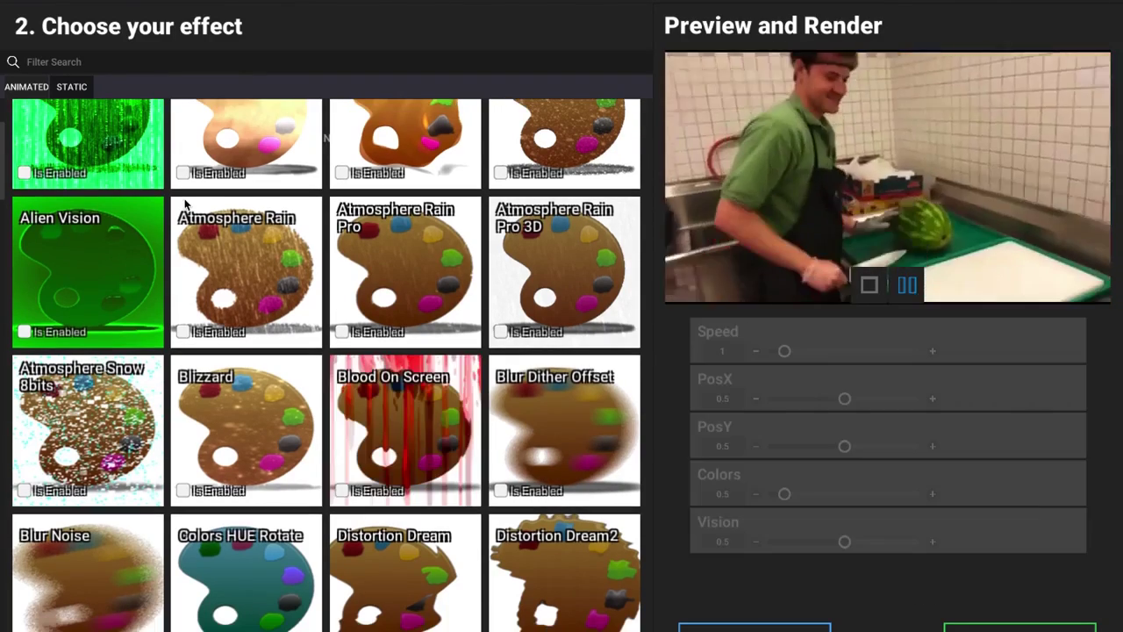
left_click(79, 88)
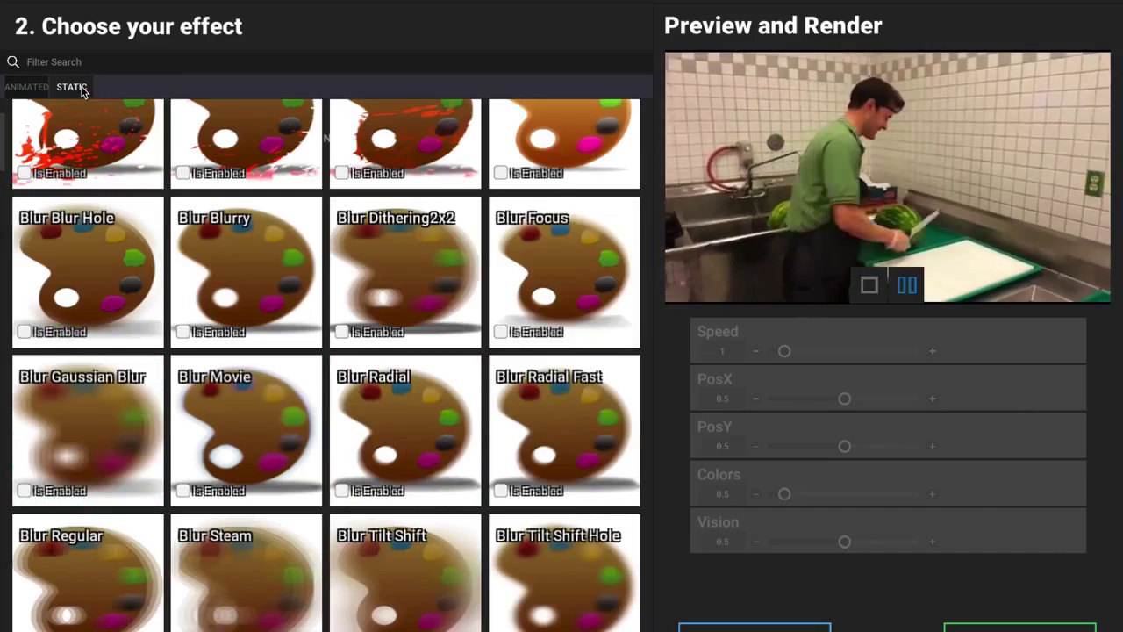
scroll(318, 453, "down", 15)
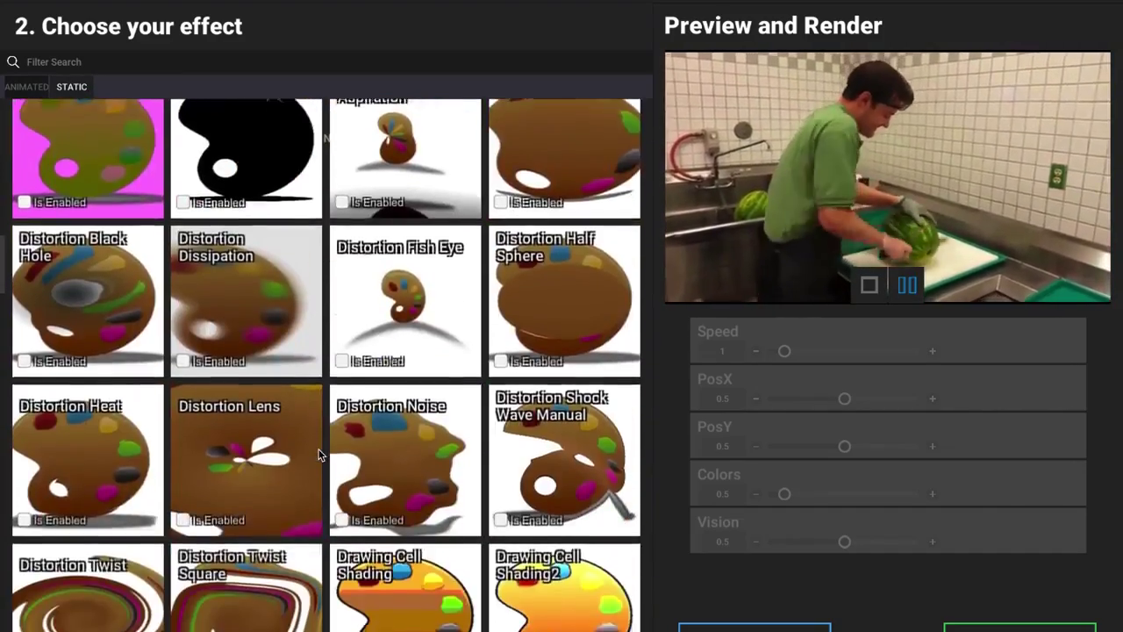
scroll(320, 453, "down", 15)
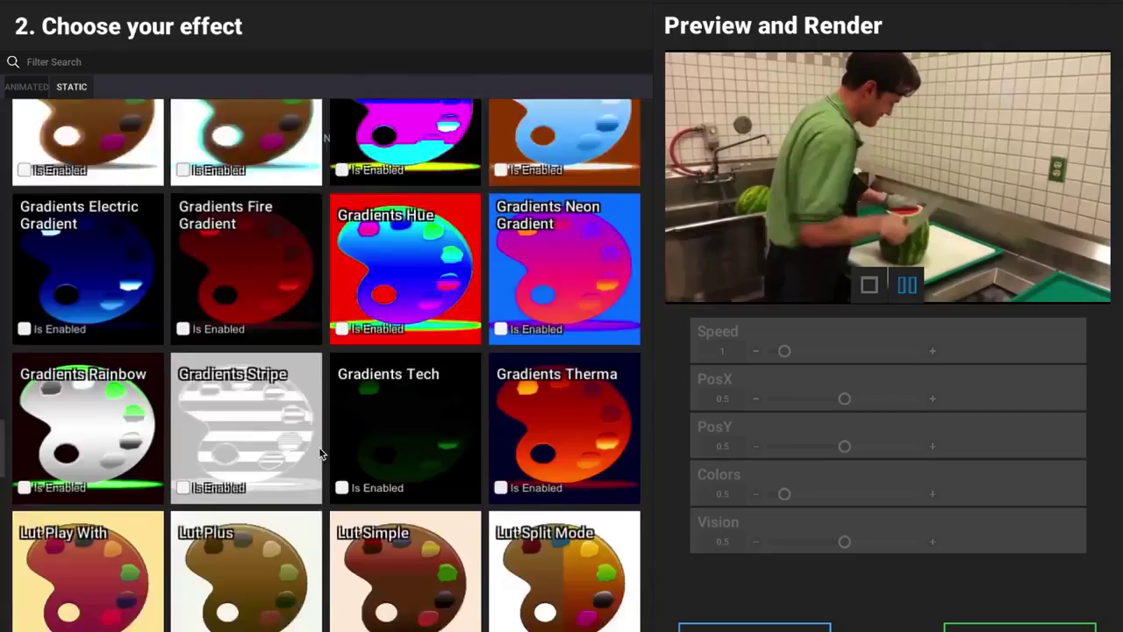
scroll(319, 454, "down", 10)
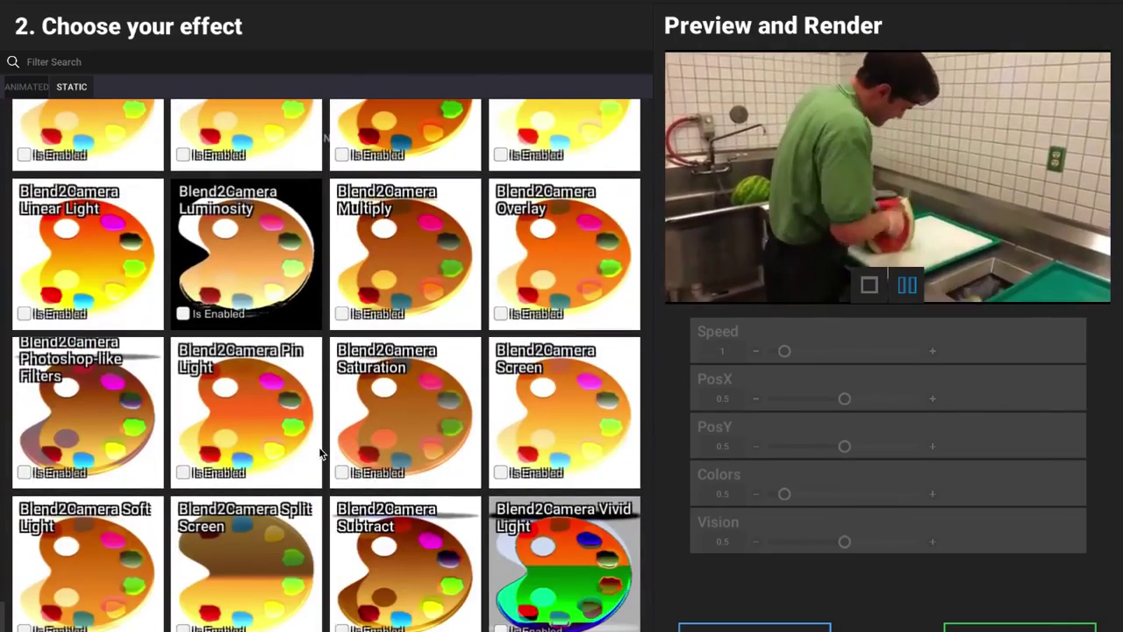
scroll(367, 359, "up", 12)
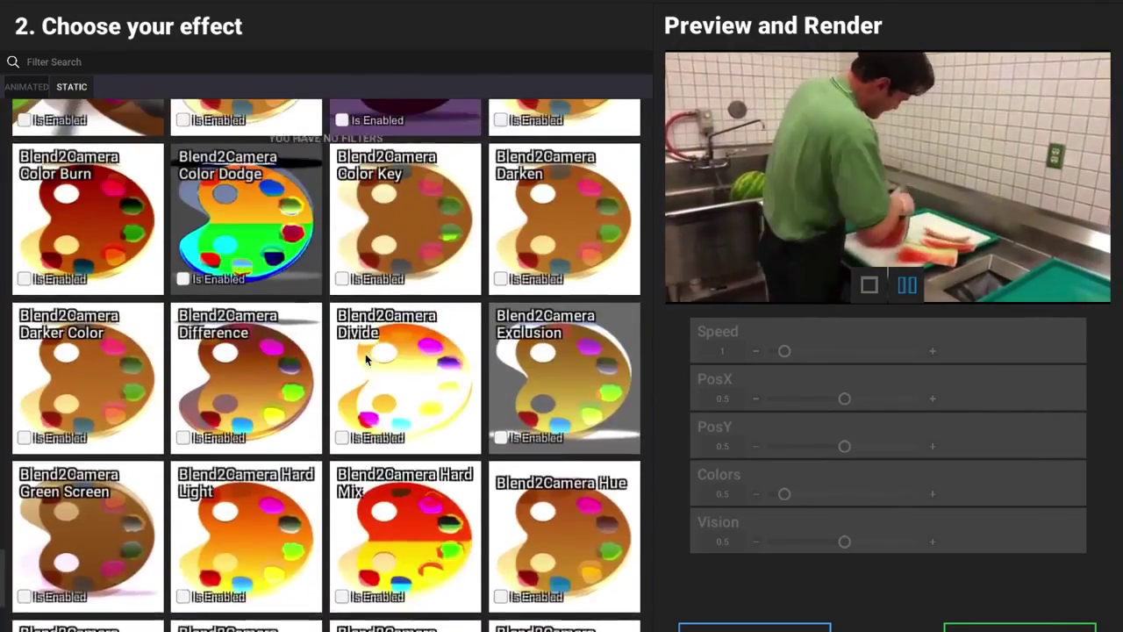
scroll(251, 383, "up", 1)
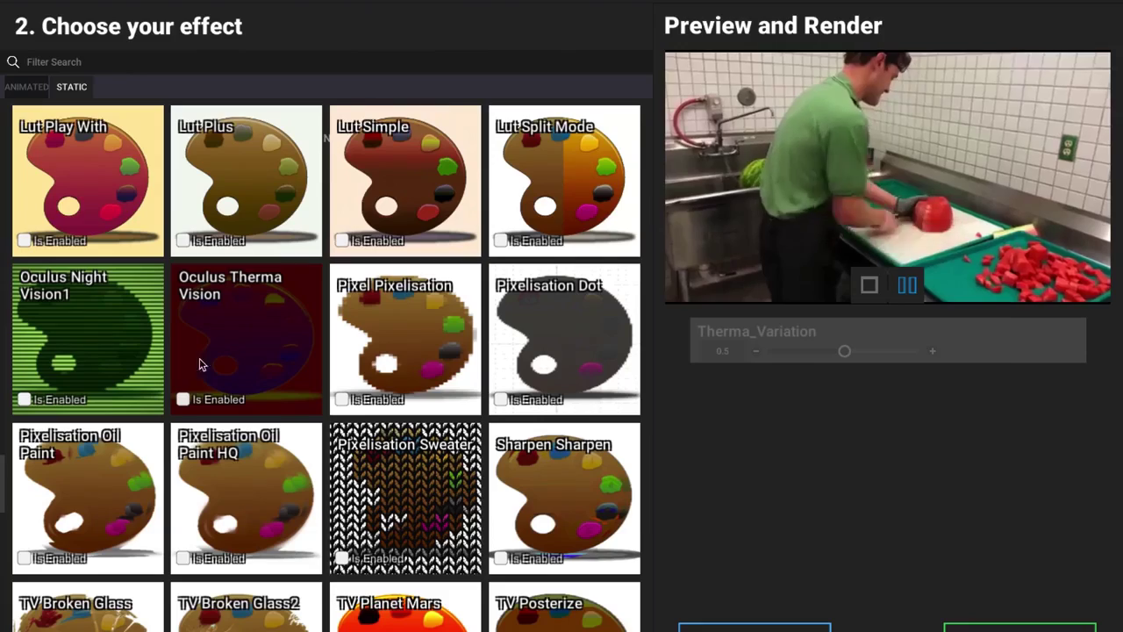
left_click(183, 400)
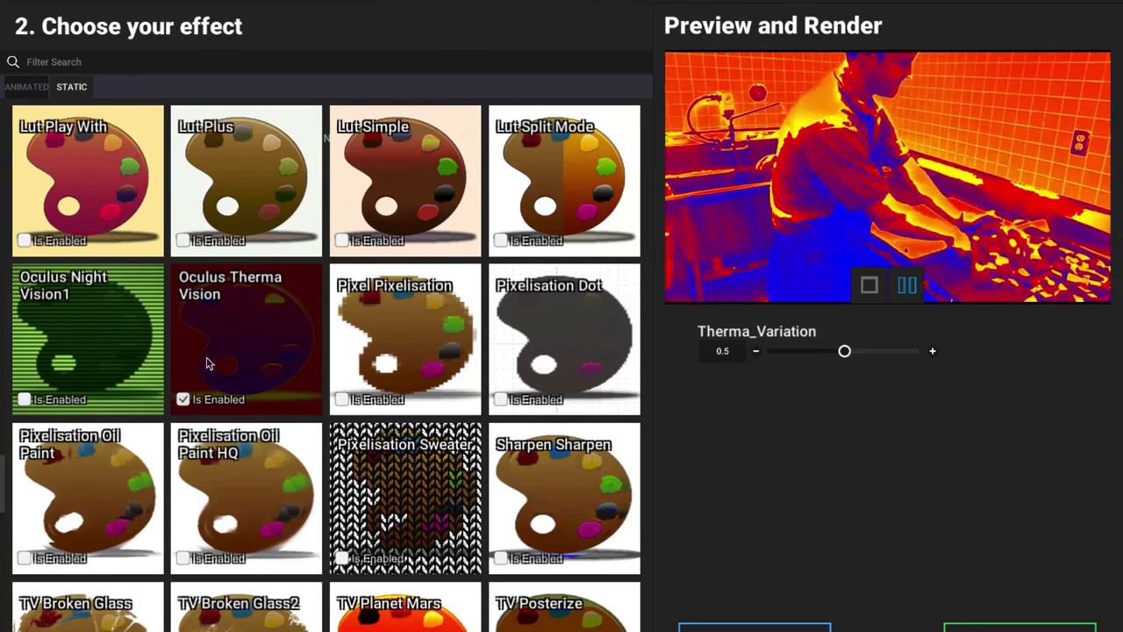
scroll(184, 400, "up", 15)
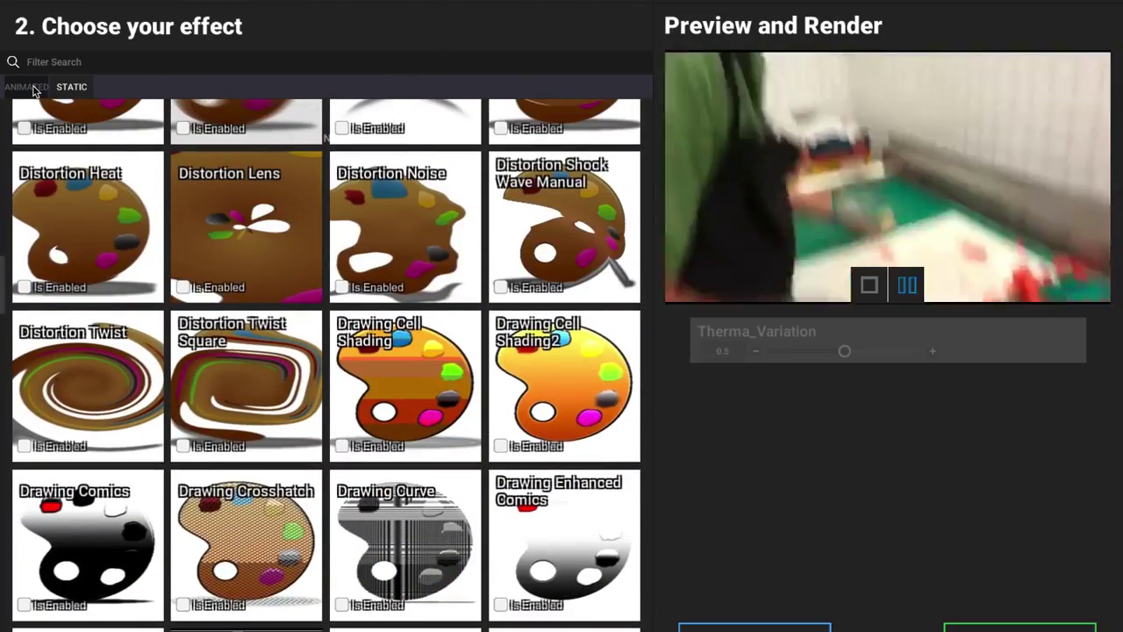
left_click(30, 88)
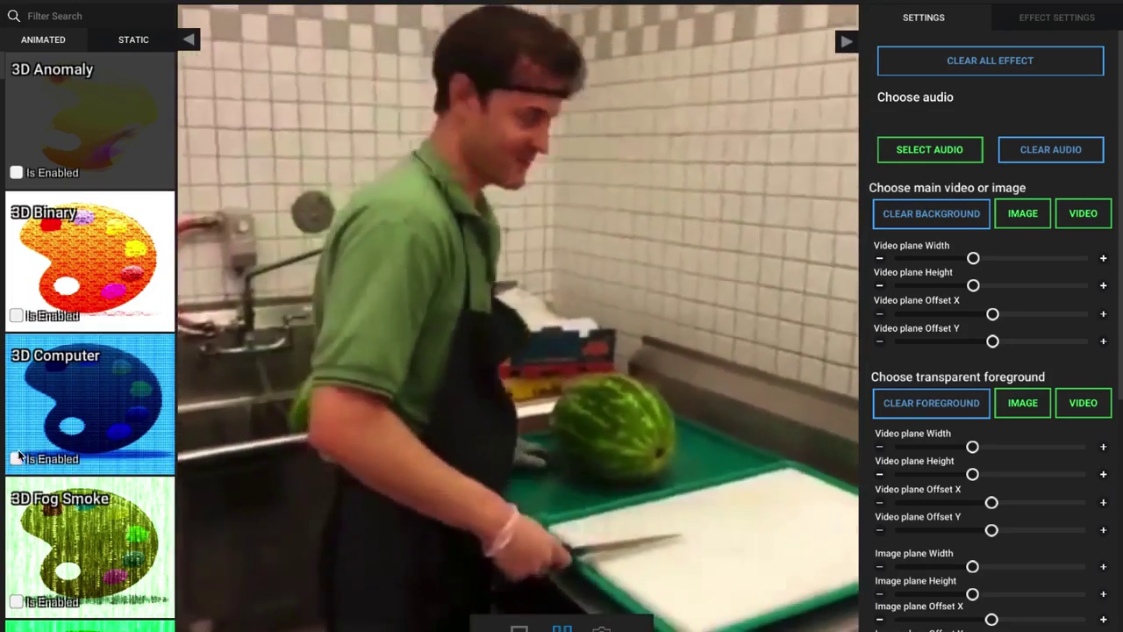
Step: Toggle 3D Computer on and off and nudge the foreground and main video plane widths
left_click(17, 460)
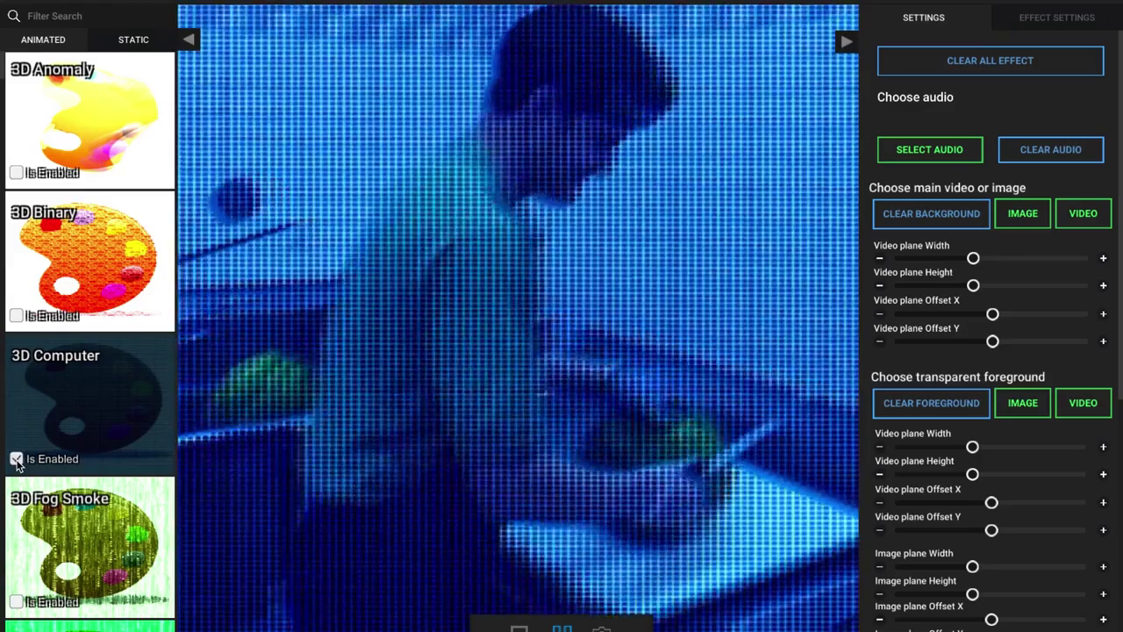
left_click(17, 461)
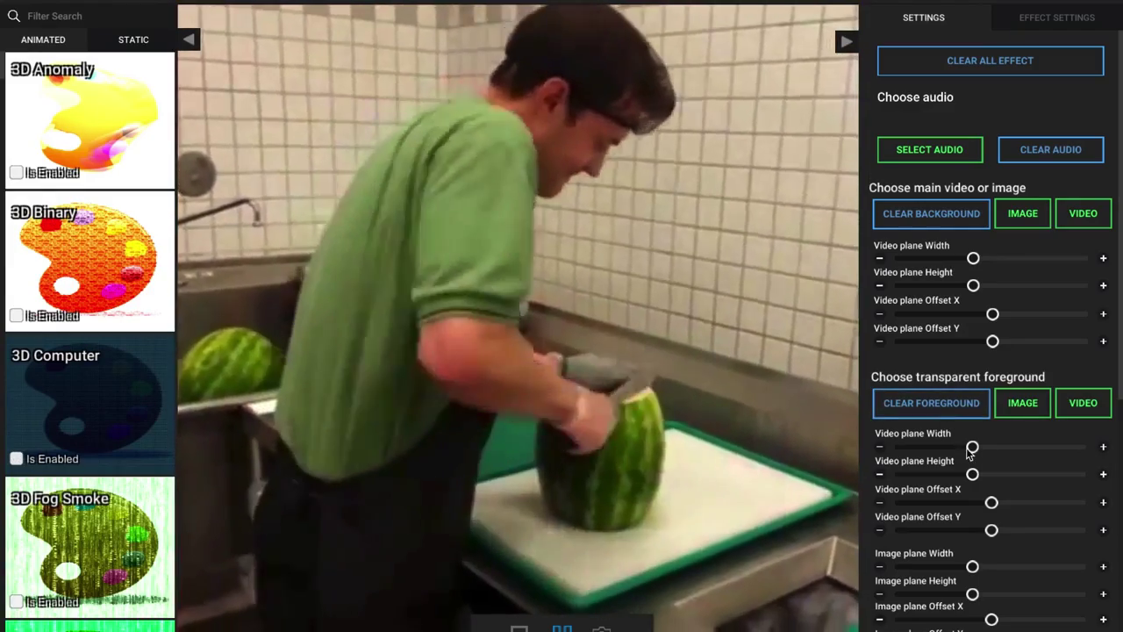
left_click_drag(971, 450, 965, 447)
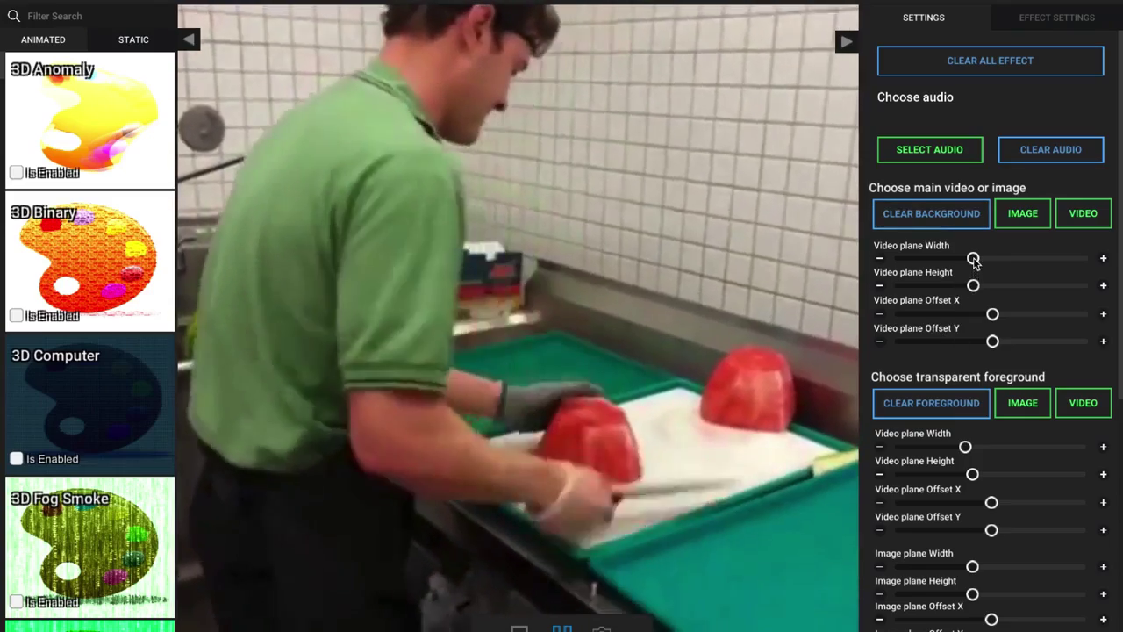
left_click_drag(973, 258, 992, 349)
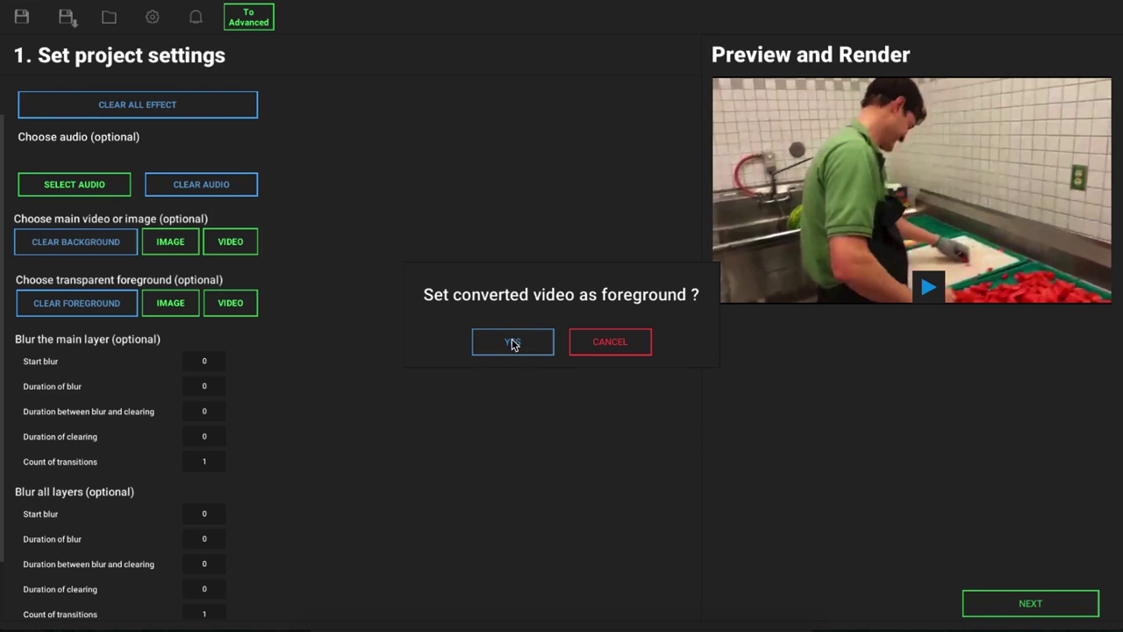
Step: Answer YES to set the converted golden-hearts video as the transparent foreground
left_click(513, 345)
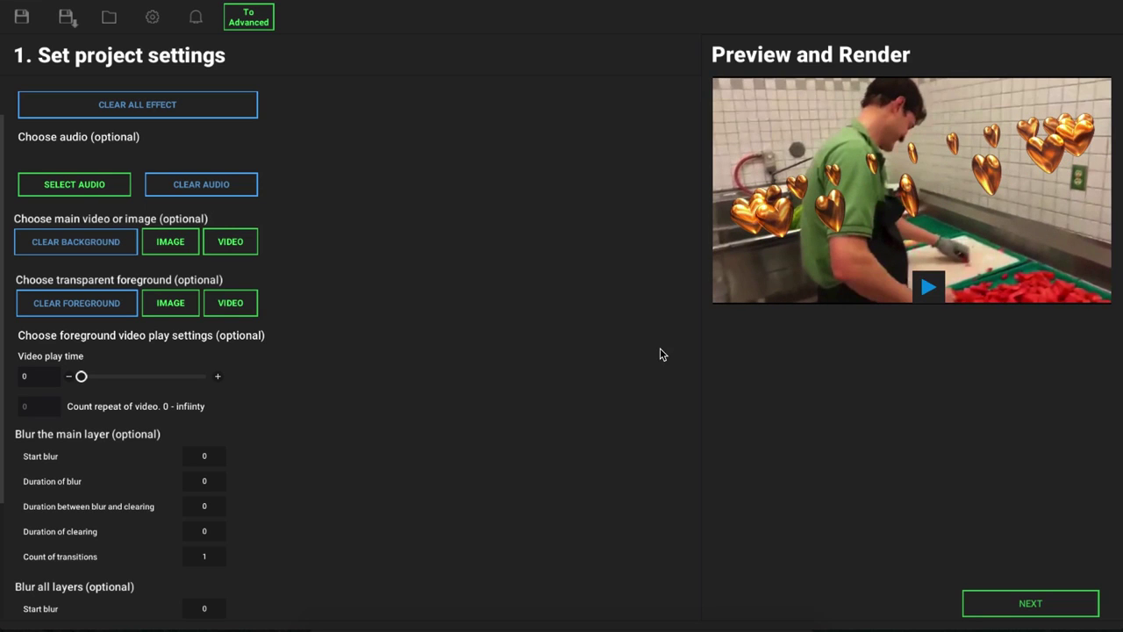
left_click(998, 609)
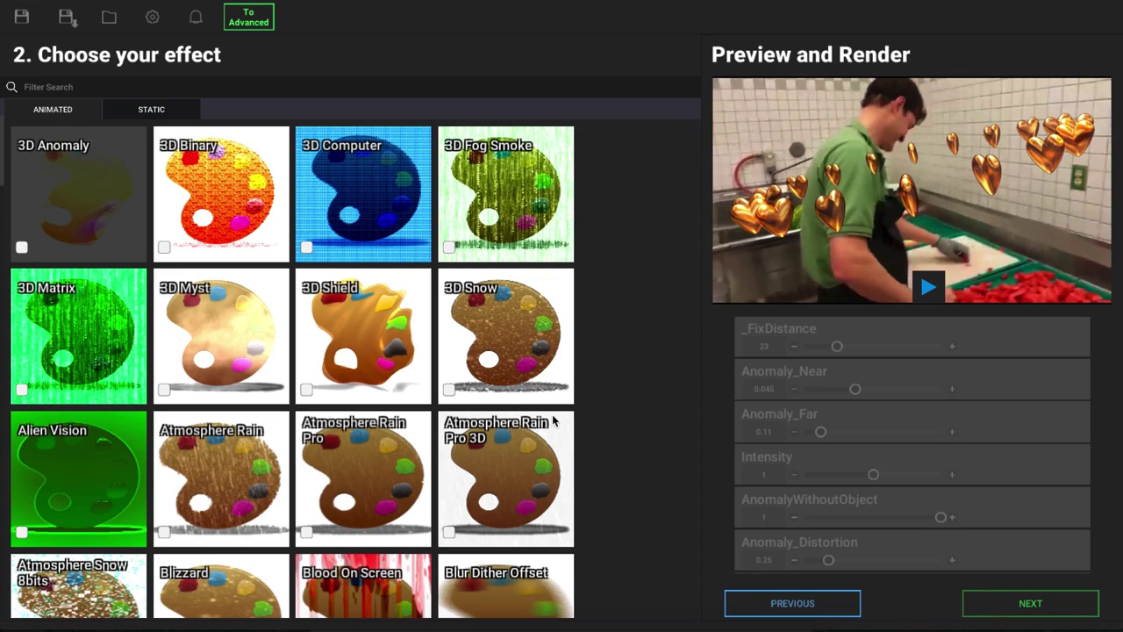
left_click(212, 180)
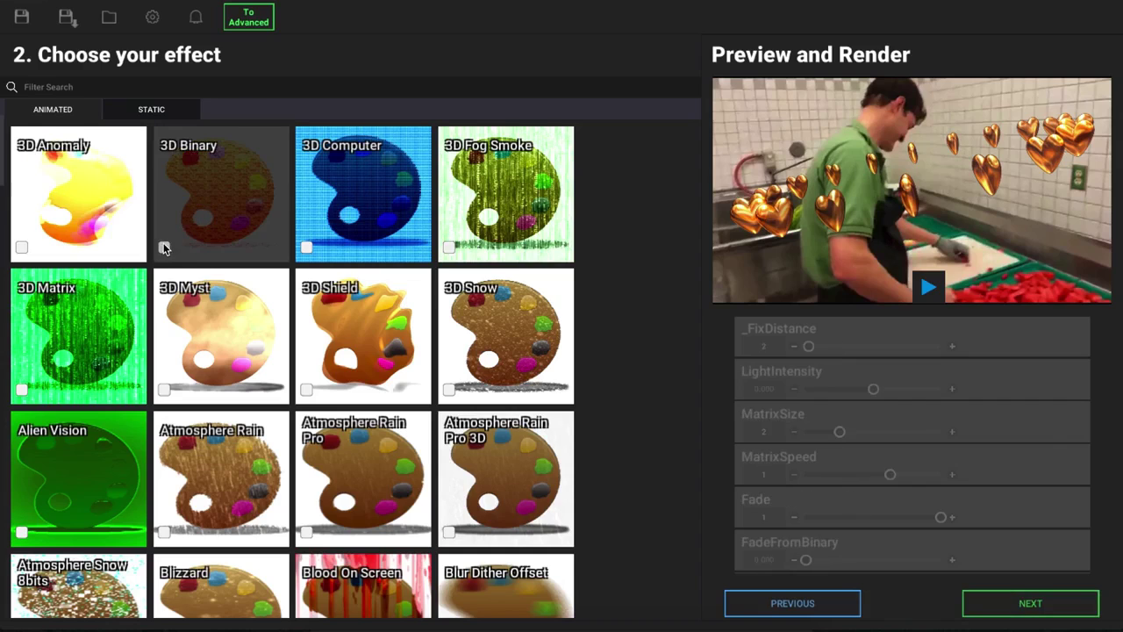
left_click(164, 248)
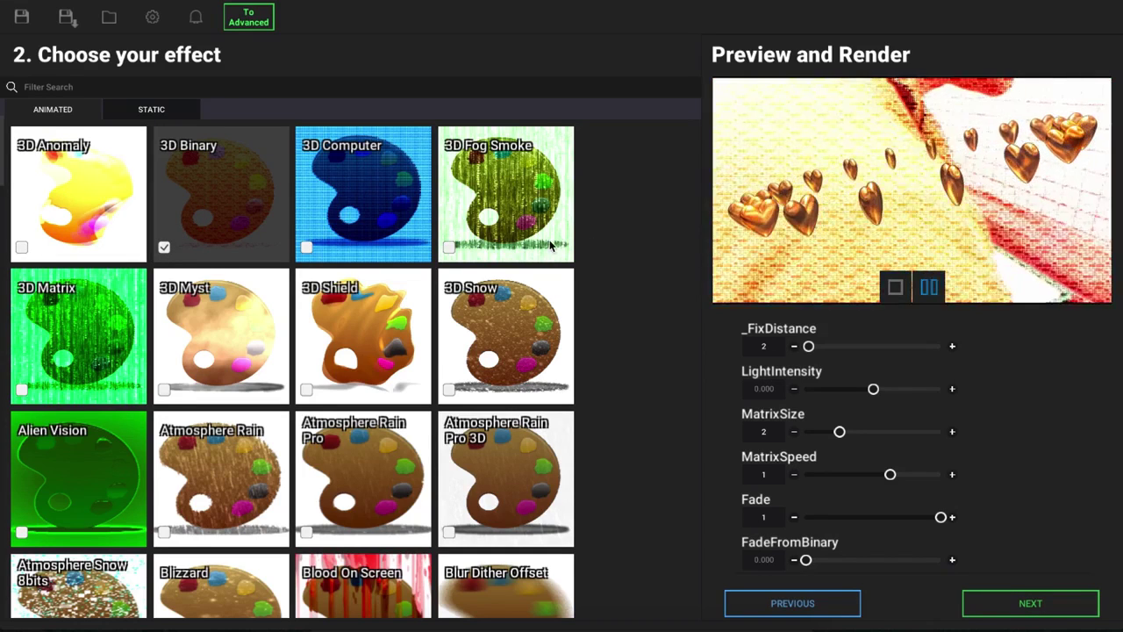
left_click(164, 247)
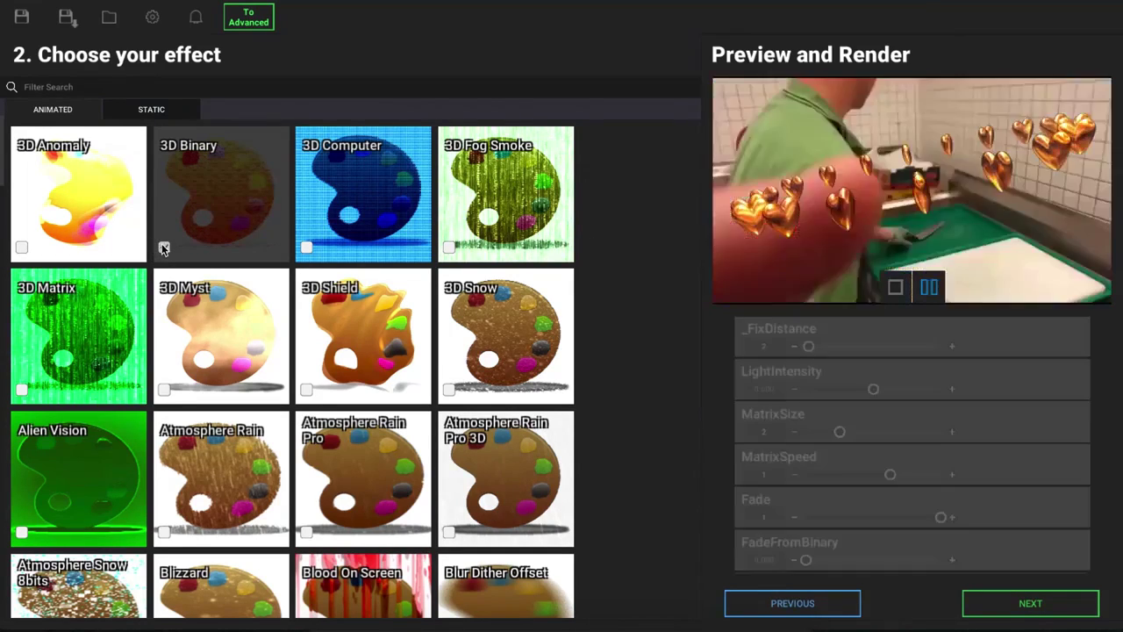
left_click(186, 379)
left_click(164, 390)
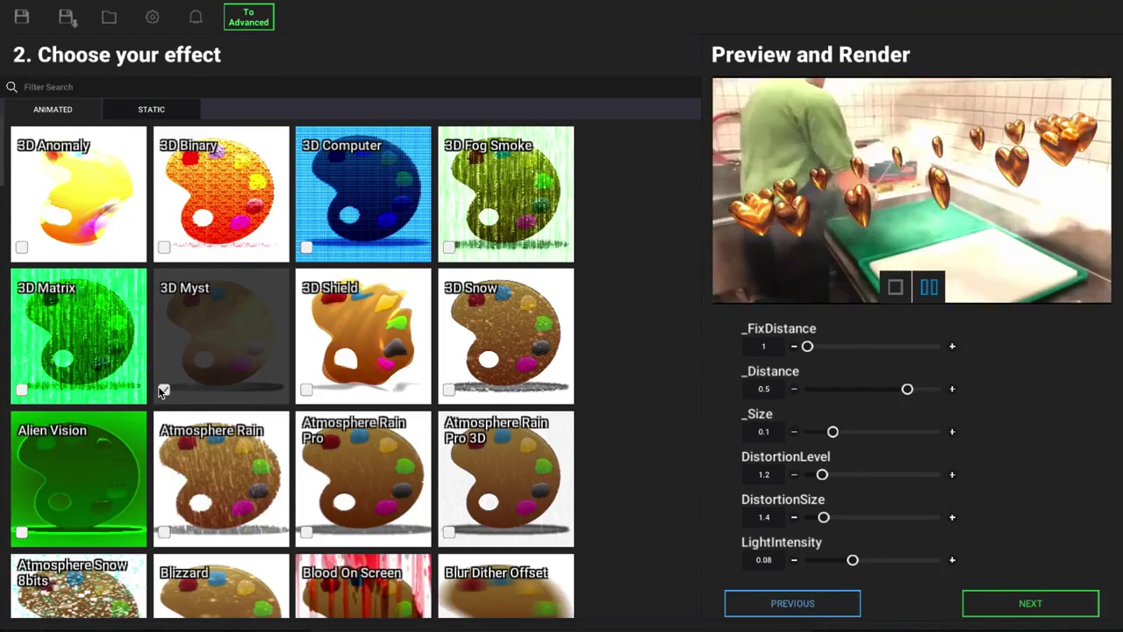
left_click(164, 389)
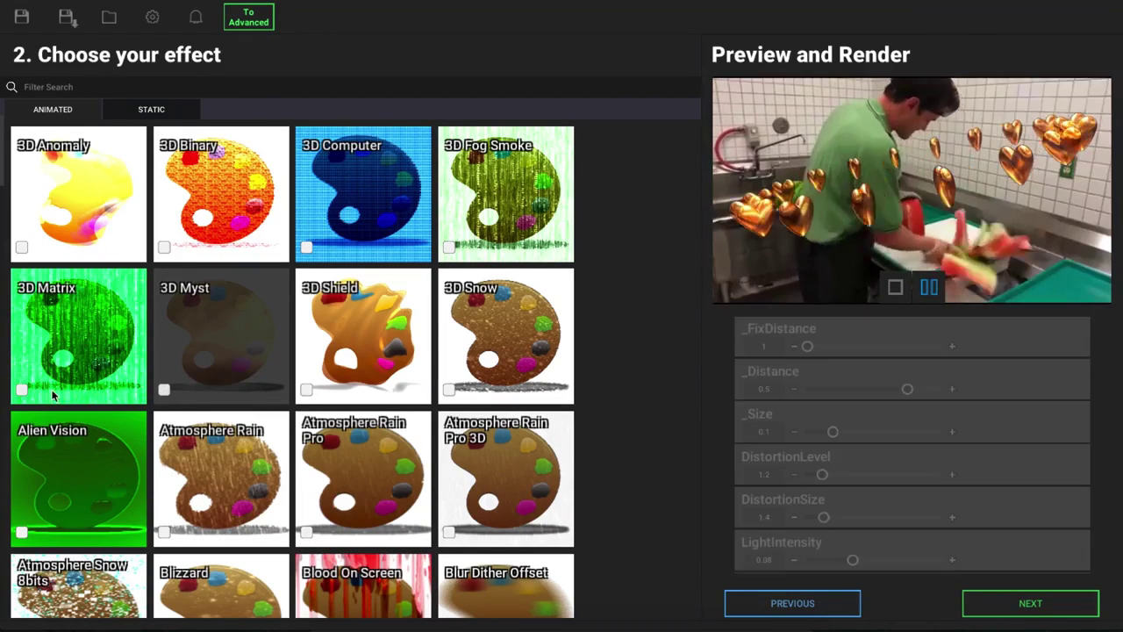
left_click(21, 391)
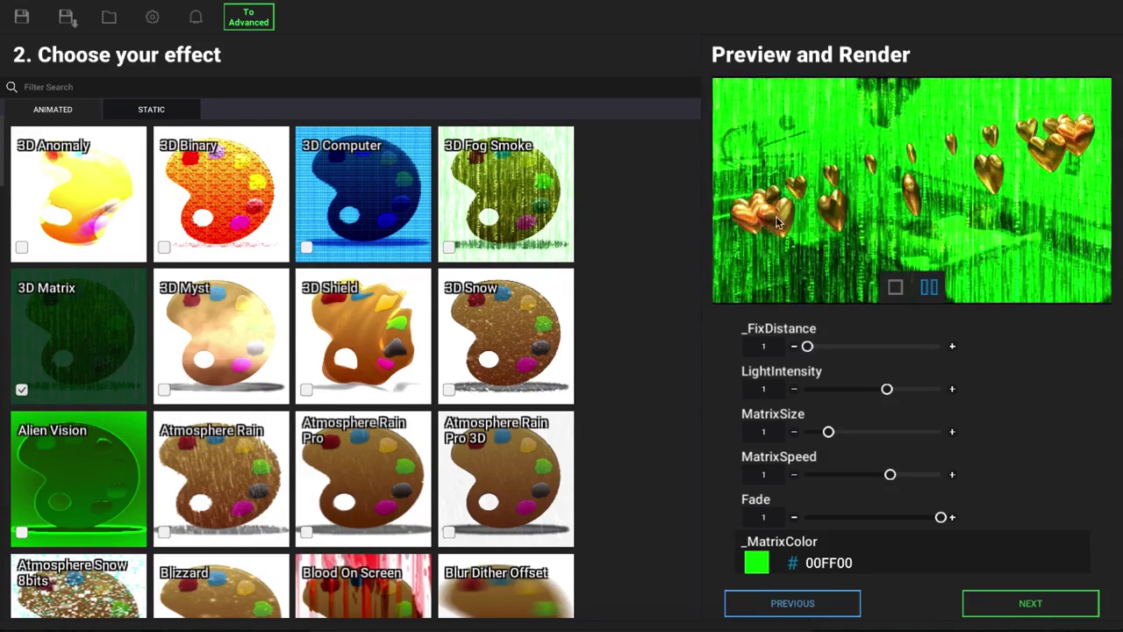
left_click(21, 390)
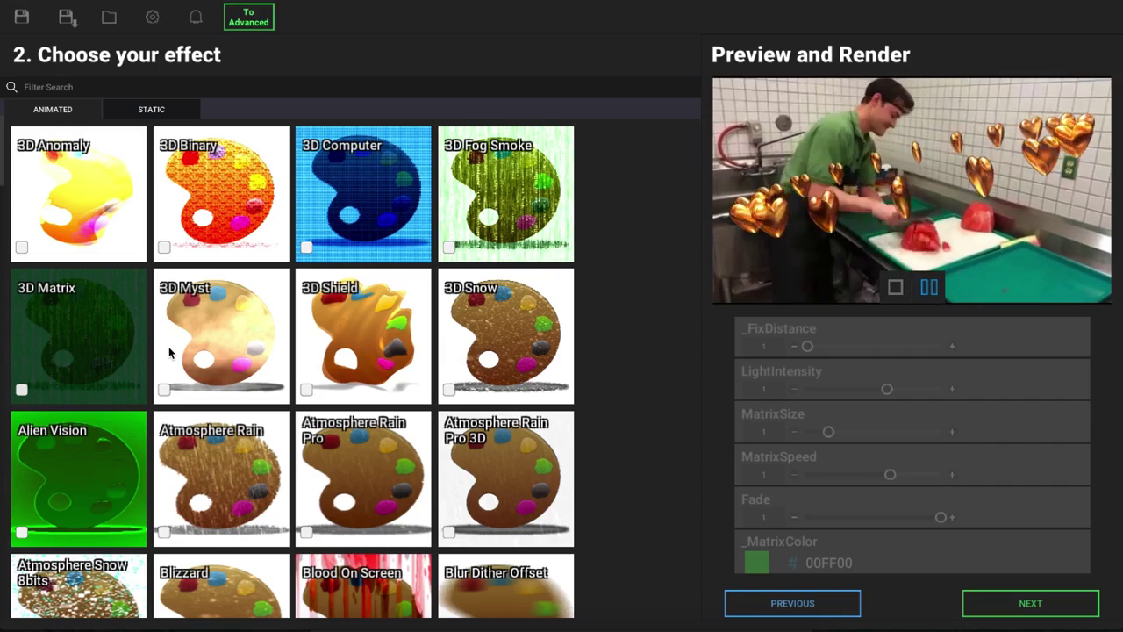